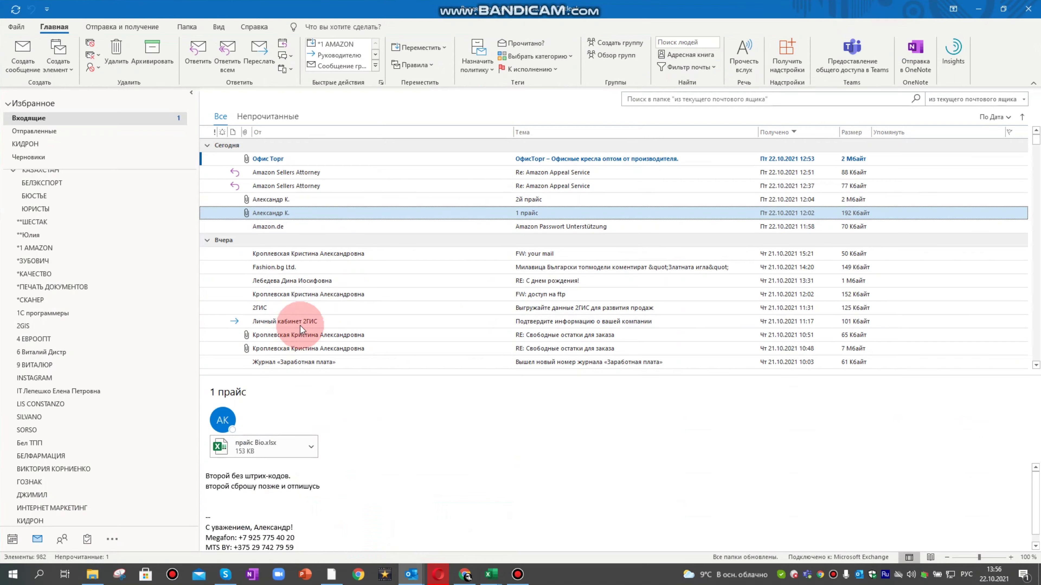
Step: Look through the 1 прайс and 2й прайс price-list e-mails in Outlook
scroll(319, 205, "down", 1)
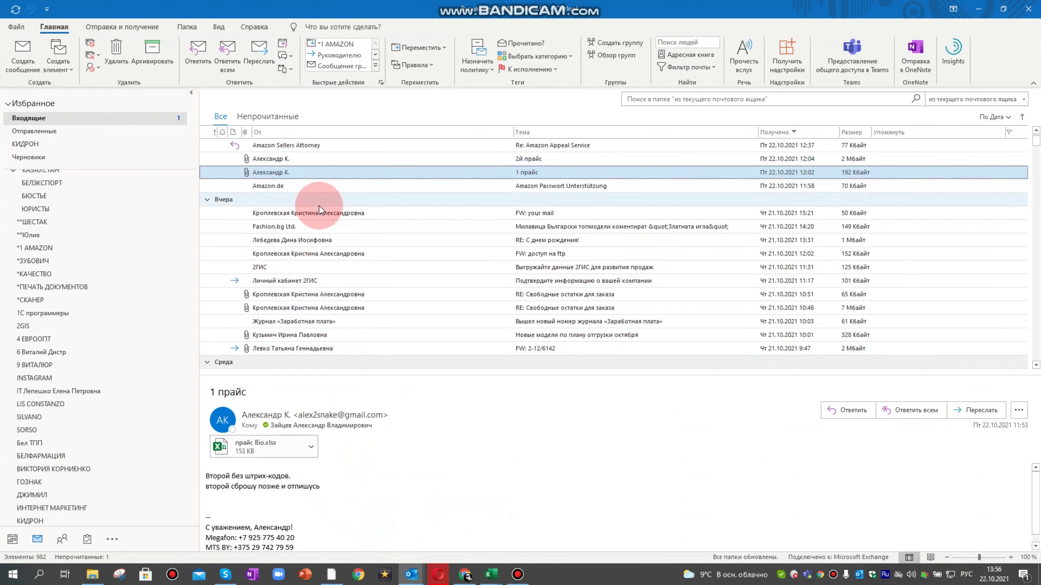
left_click(307, 161)
left_click(307, 170)
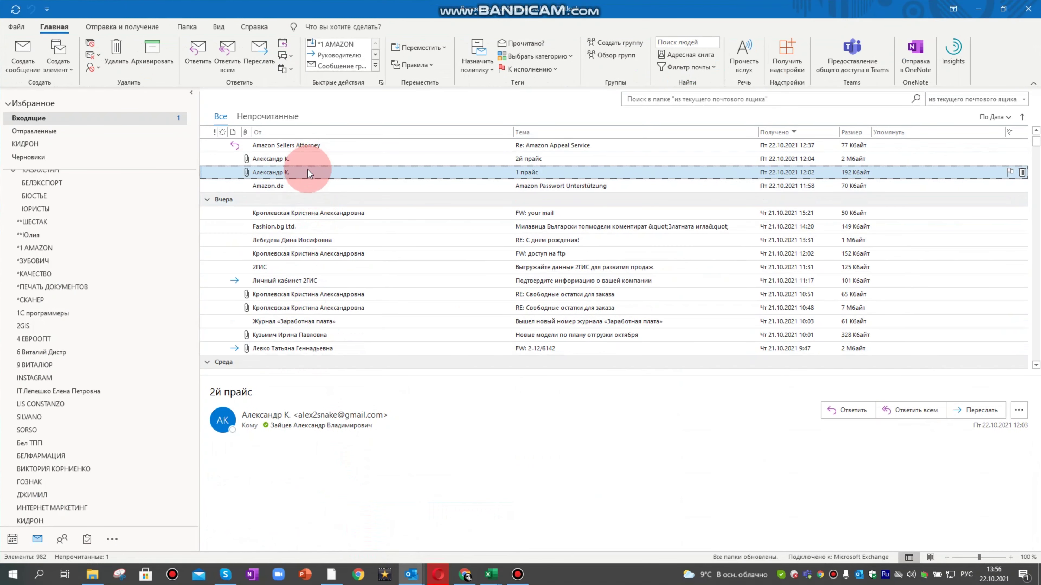
left_click(317, 159)
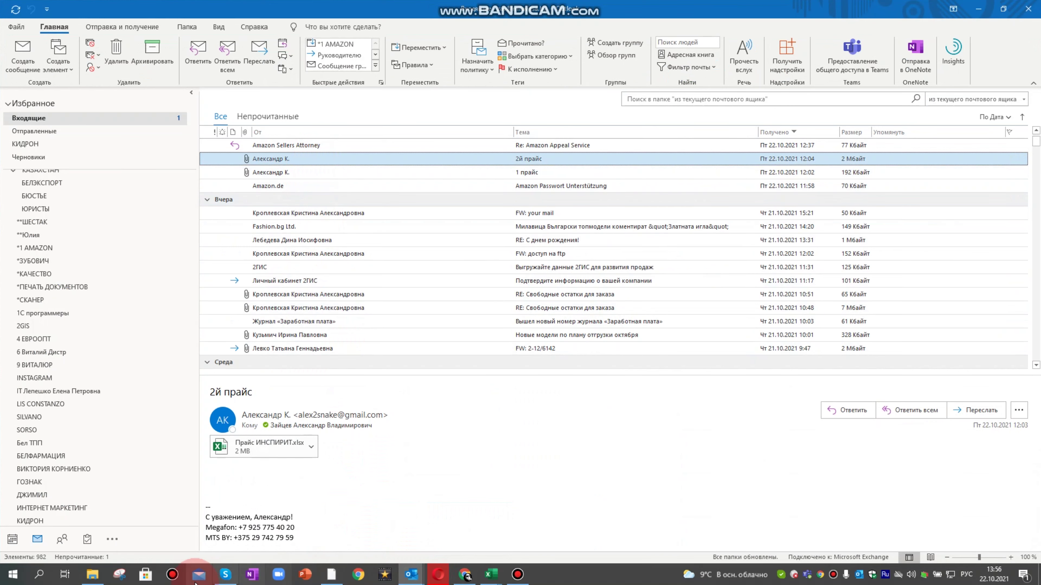
Step: Check the price-list files in the СКАНИРОВАНИЕ folder and bring Прайс ИНСПИРИТ.xlsx to the front
left_click(93, 574)
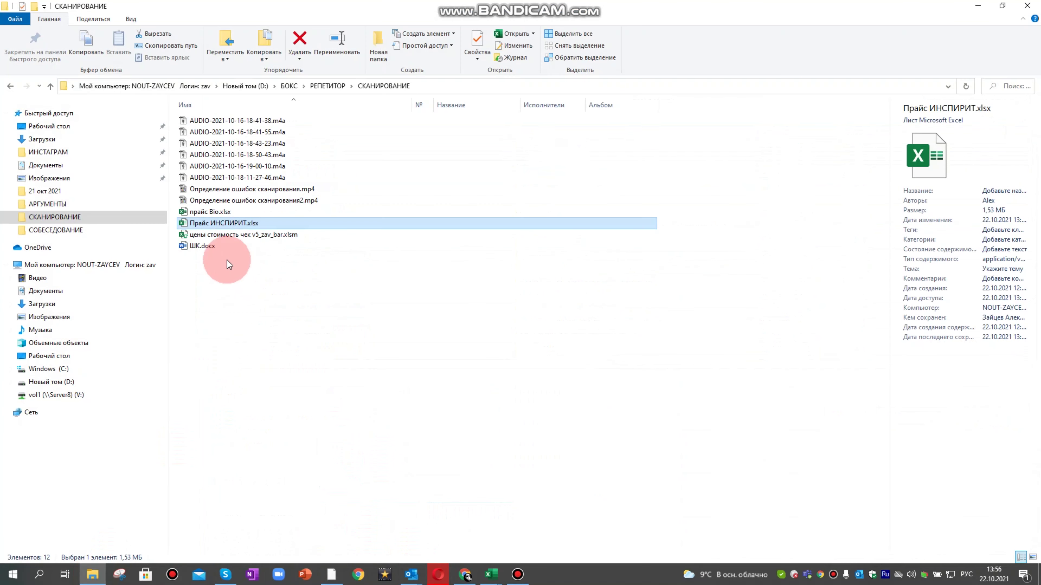
left_click(226, 212)
left_click(231, 224)
left_click(231, 213)
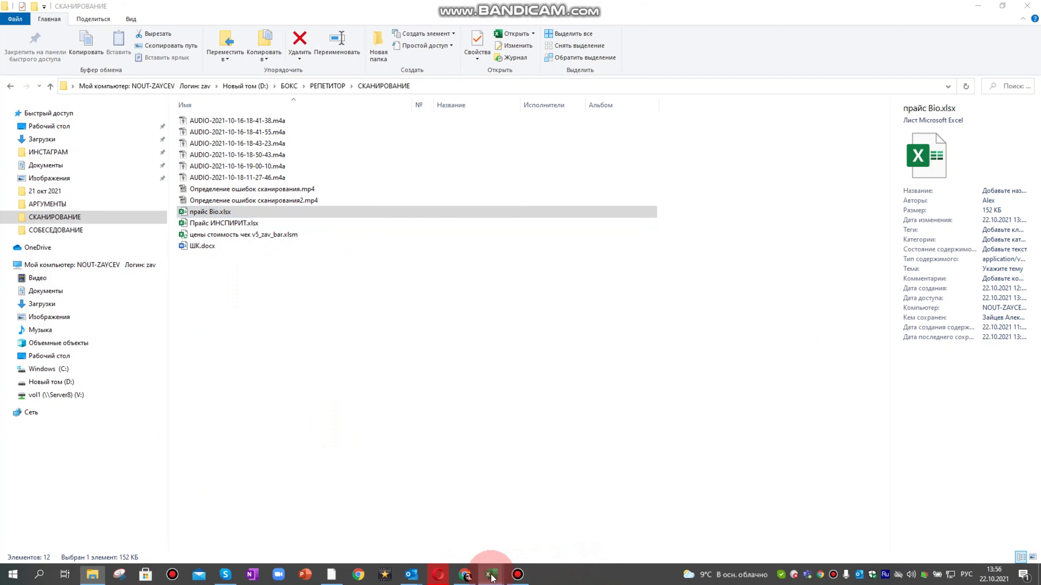
mouse_move(492, 578)
left_click(594, 539)
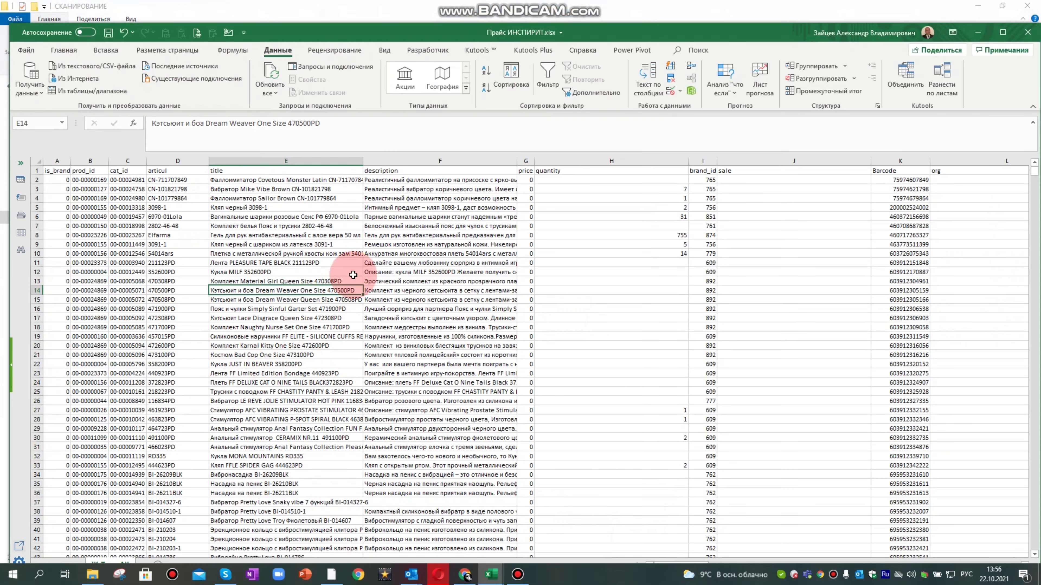
Step: Turn on filter dropdowns for header row 1 of the price list
mouse_move(61, 160)
left_mouse_down()
mouse_move(488, 190)
mouse_move(1034, 172)
mouse_move(938, 185)
mouse_move(1039, 160)
mouse_move(676, 160)
left_mouse_up()
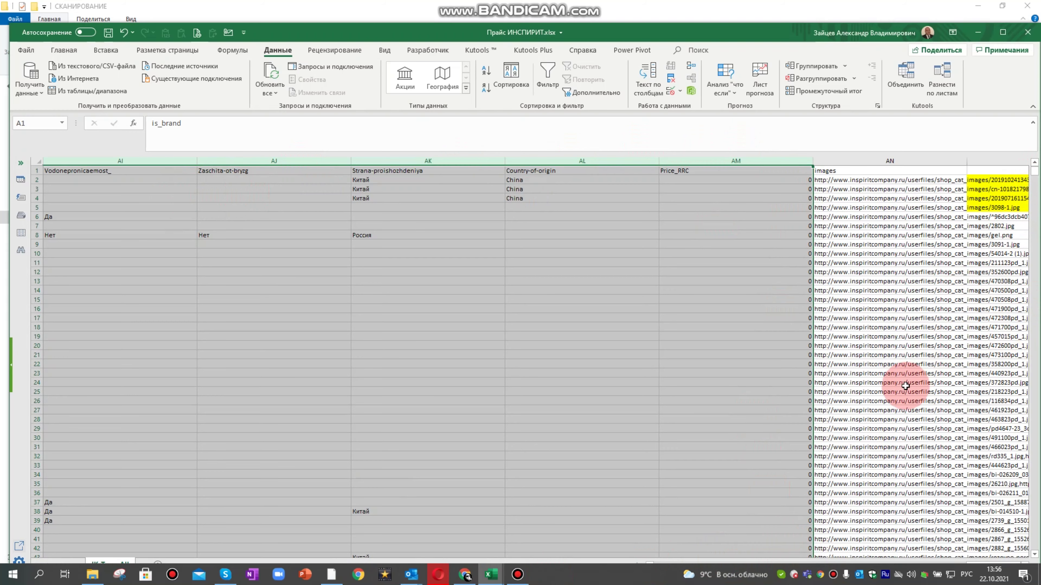
key("ctrl+Home")
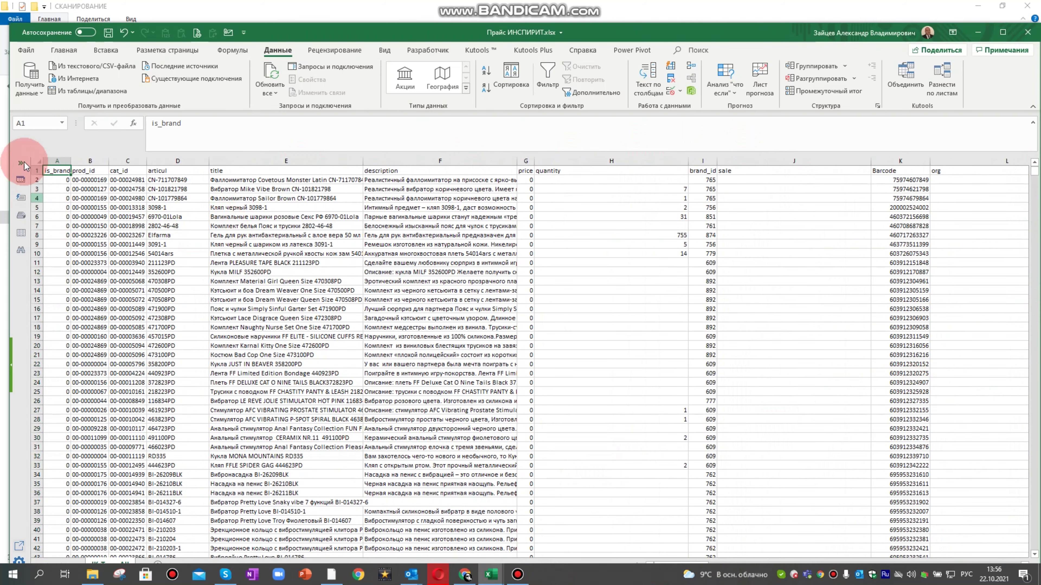
left_click(34, 171)
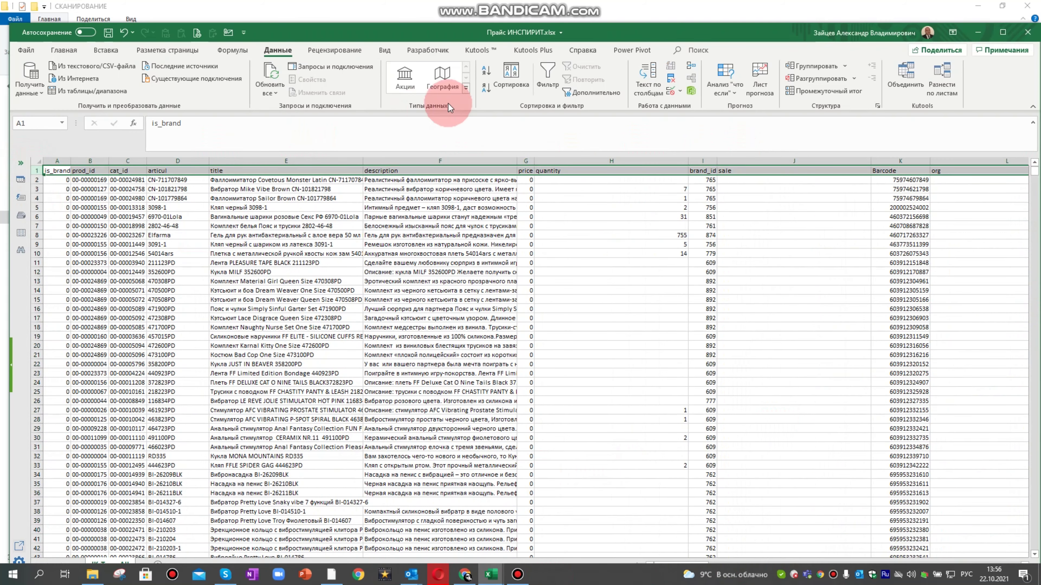
left_click(549, 81)
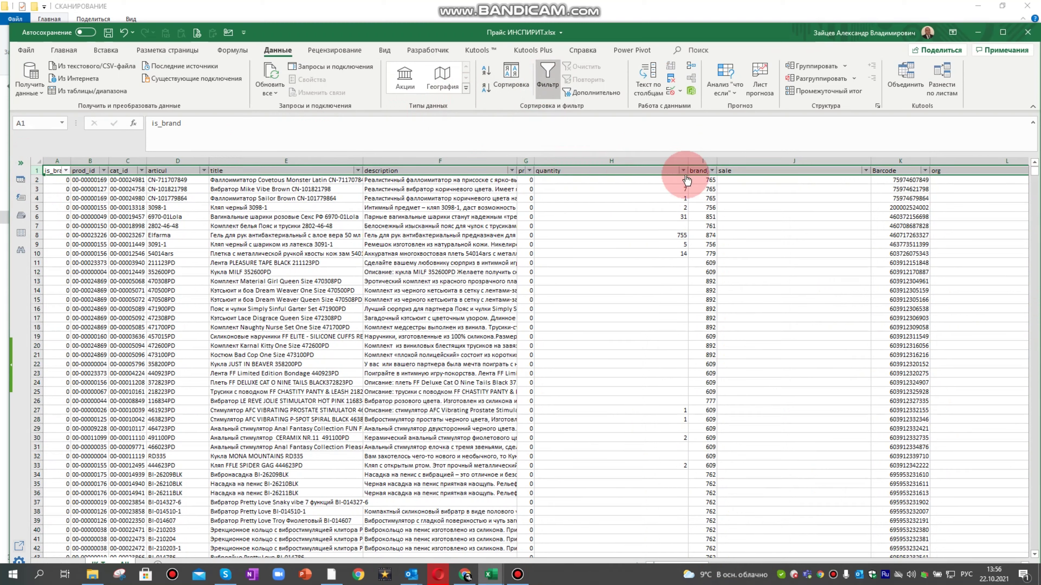
Step: Look over the Barcode, title and articul columns, then select columns A through C
left_click(901, 160)
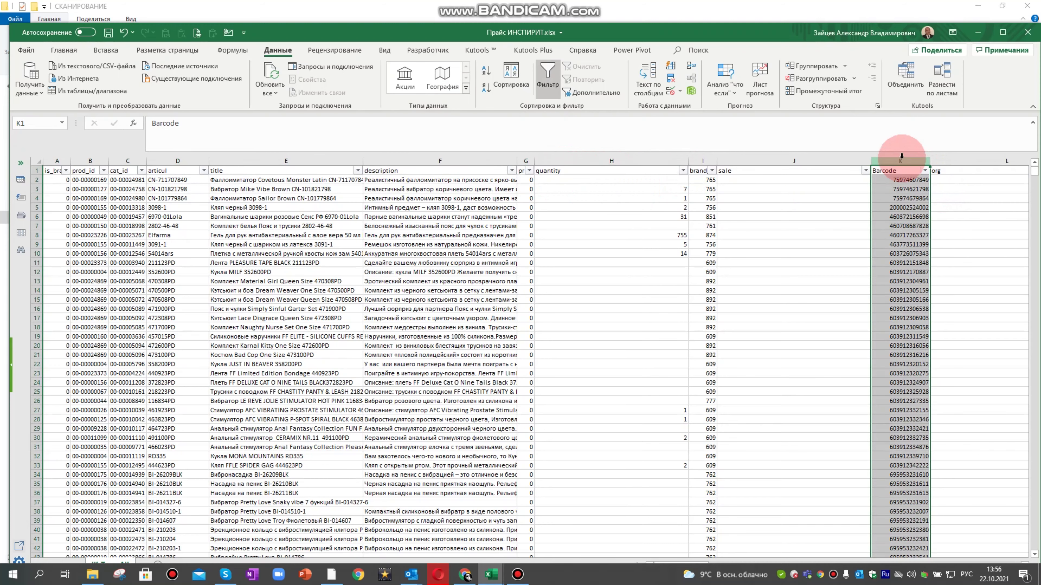
left_click(304, 161, "ctrl")
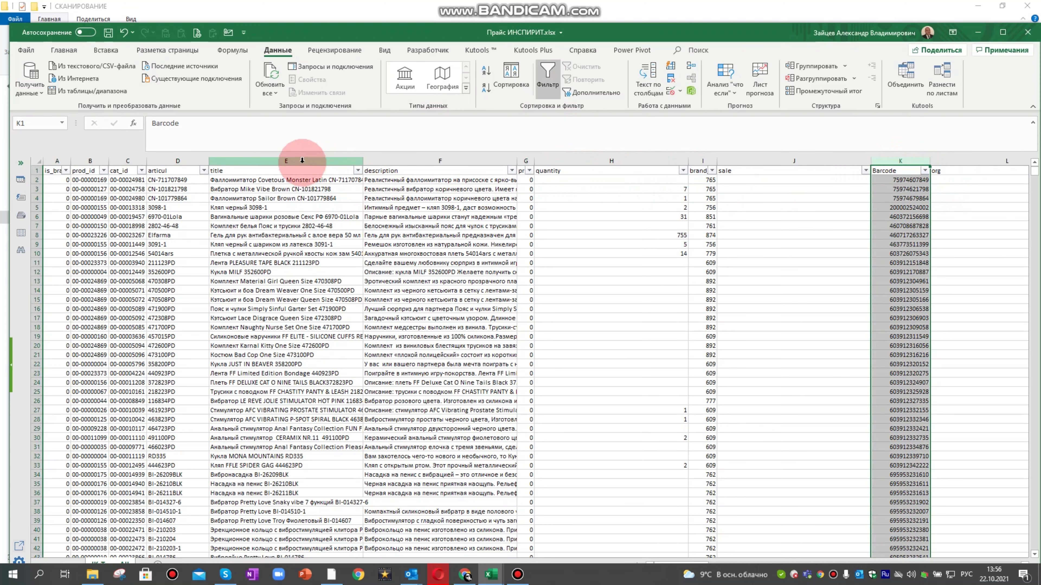
left_click(302, 160)
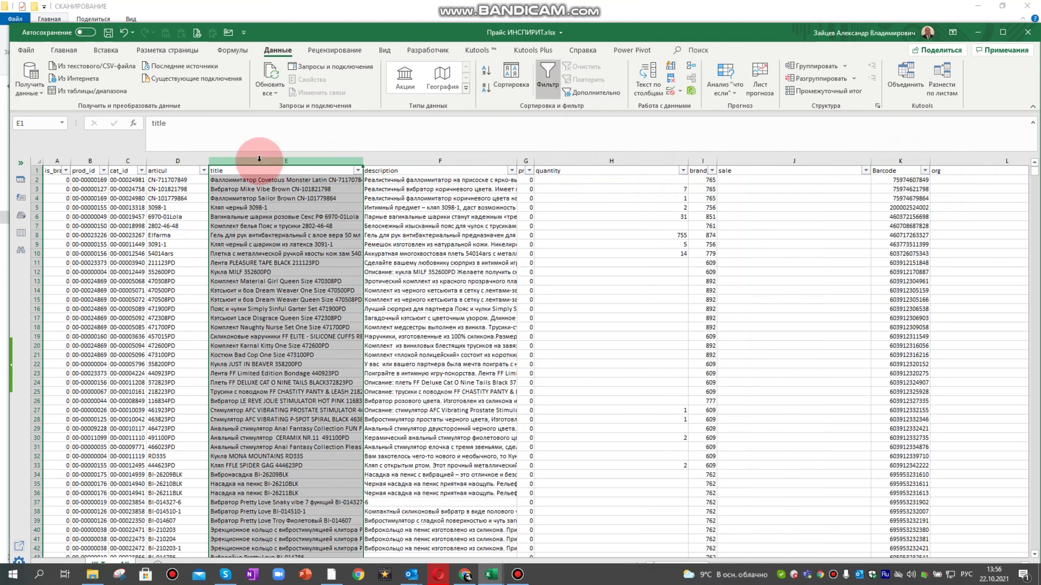
left_click(162, 161)
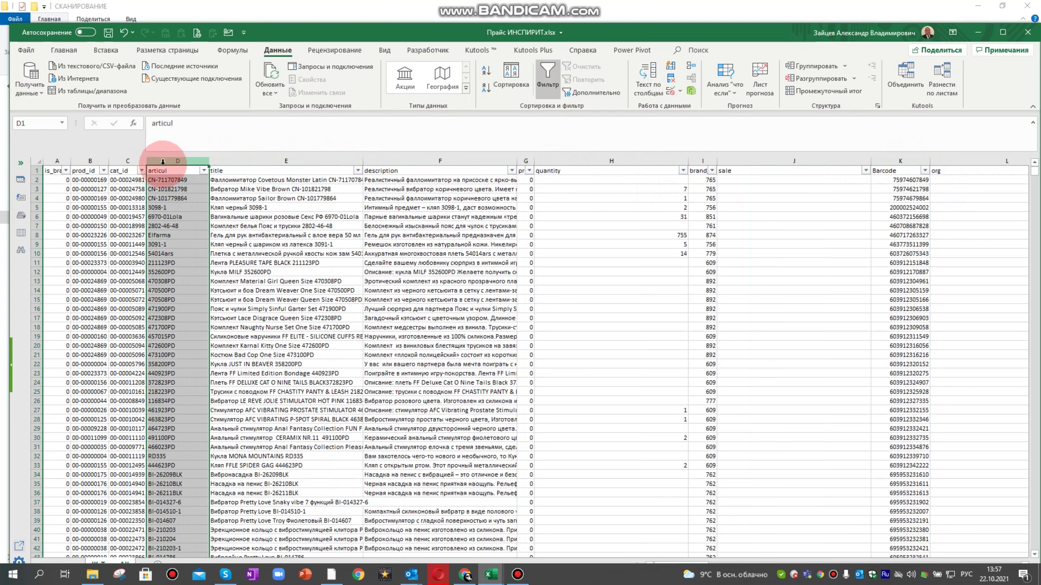
left_click_drag(128, 162, 41, 166)
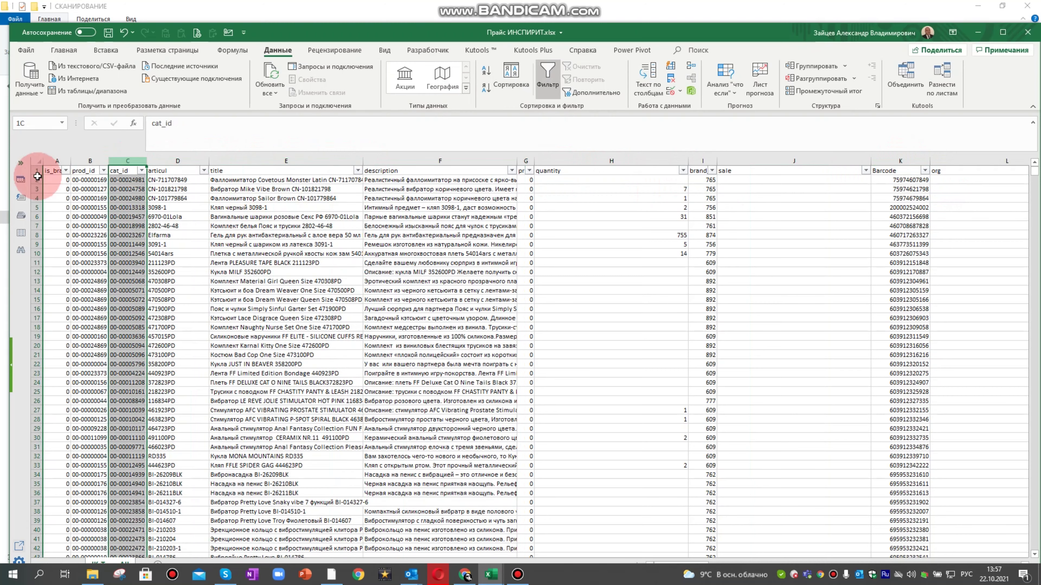
Step: Hide columns A–C and wrap the text in the description column
right_click(90, 164)
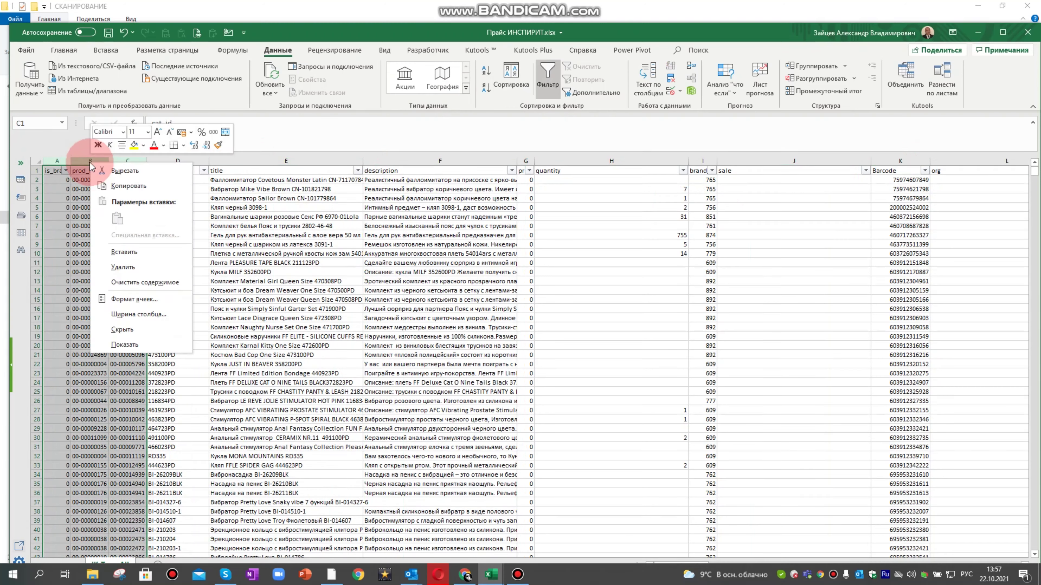
left_click(125, 329)
left_click(339, 161)
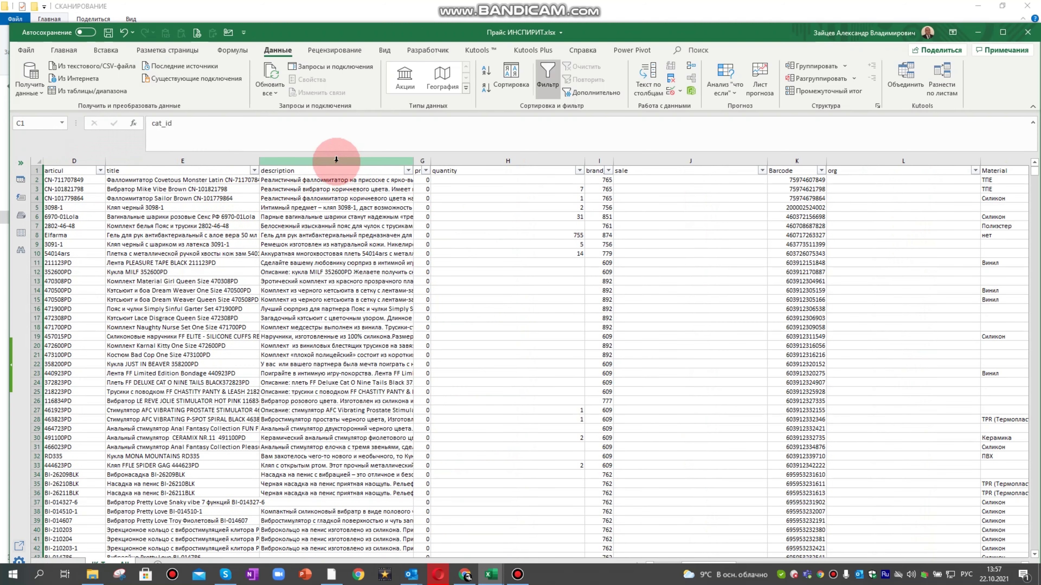
left_click(343, 181)
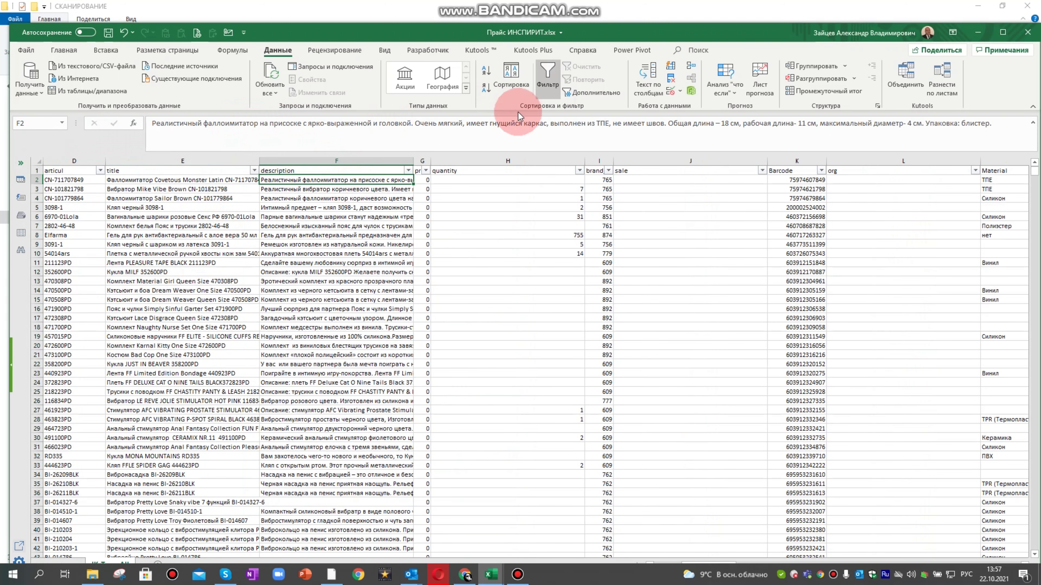
left_click(376, 160)
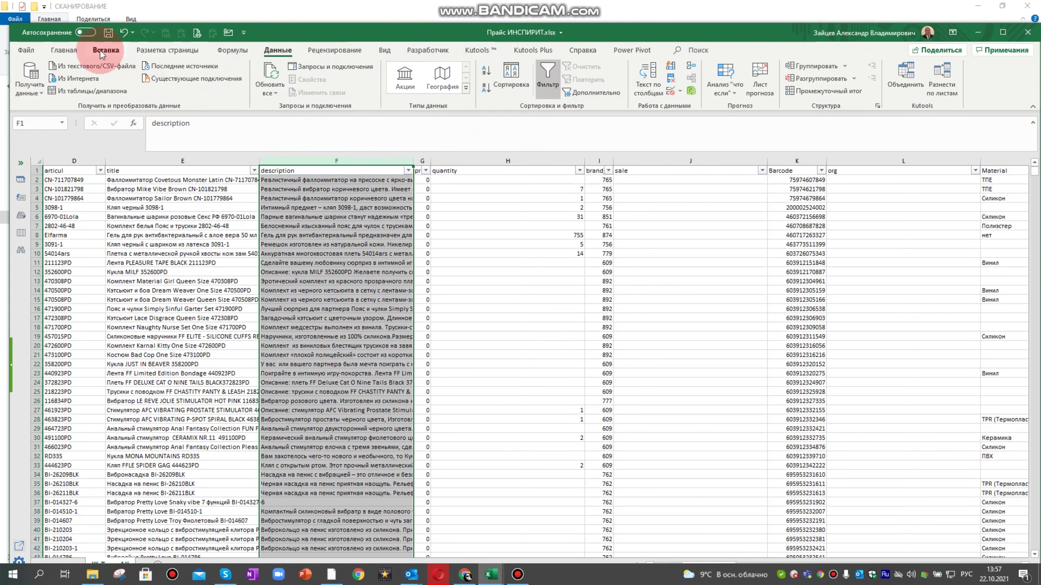
left_click(64, 51)
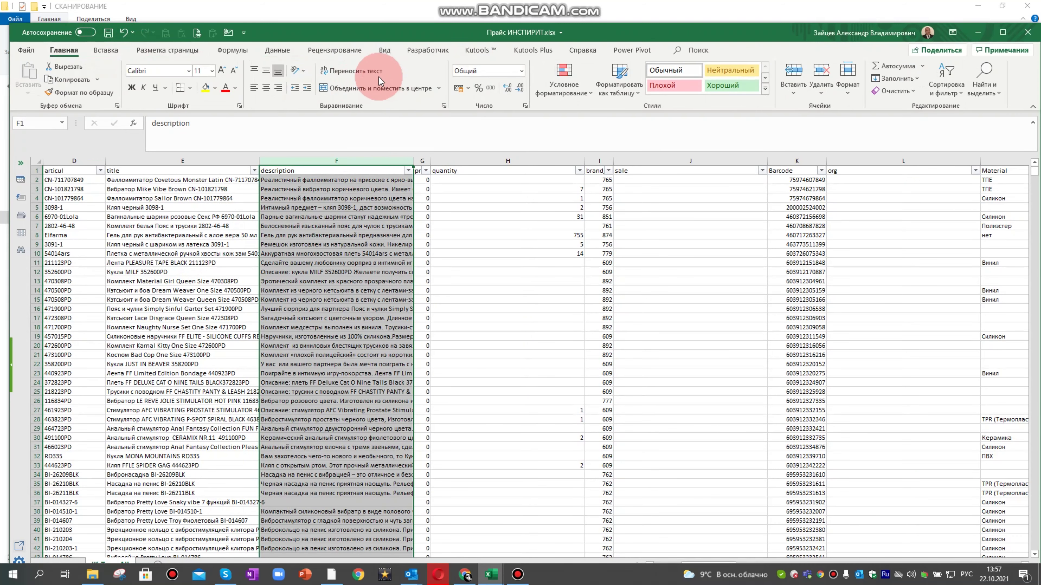
left_click(413, 162)
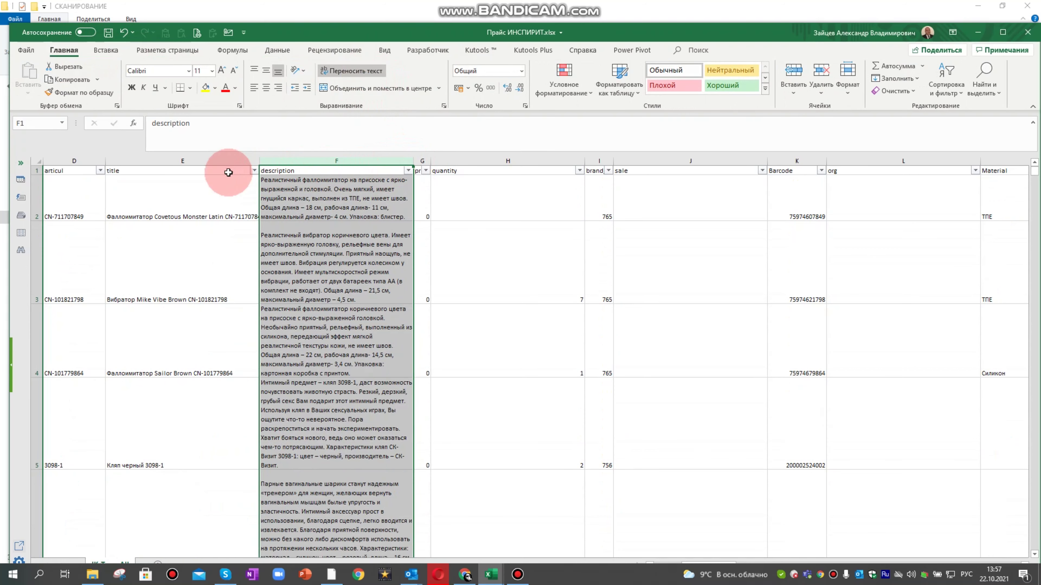
Step: Centre every cell vertically across the sheet, then select columns F through J
left_click(39, 165)
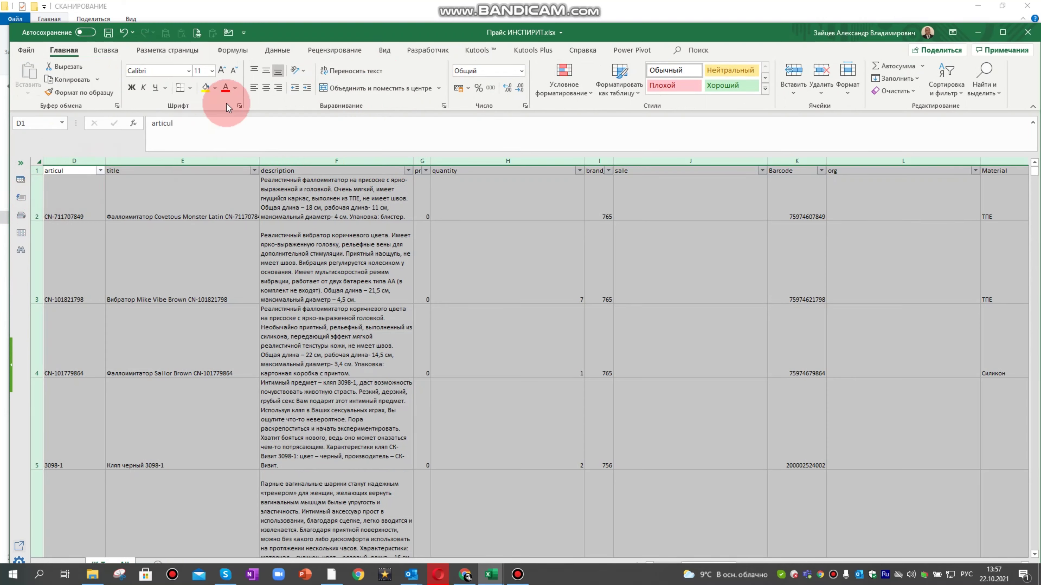
left_click(230, 193)
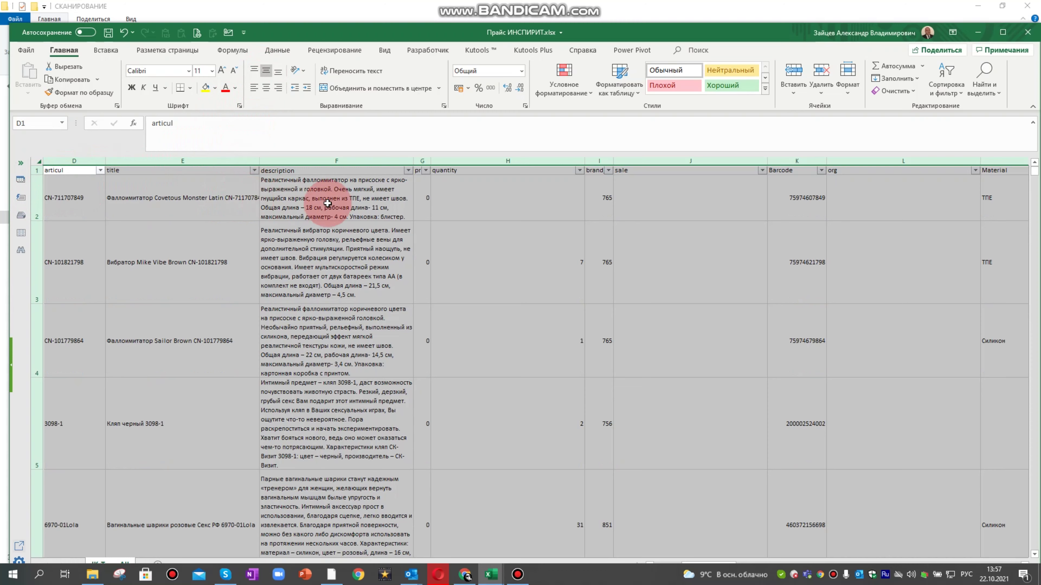
left_click(308, 180)
left_click(325, 161)
left_click_drag(325, 161, 667, 161)
Step: Hide columns F–J and every column from org to the end of the sheet
right_click(667, 161)
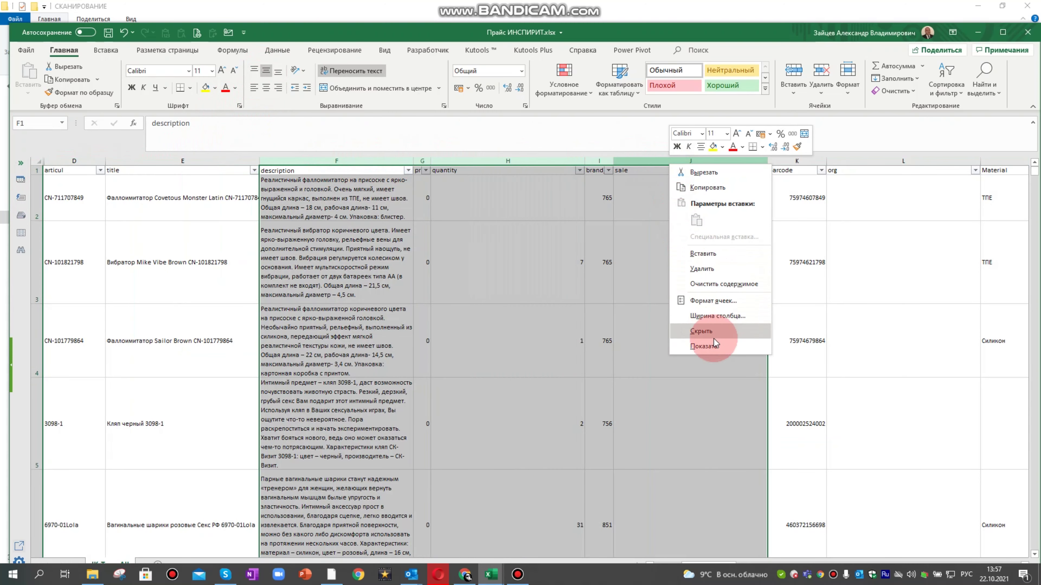
left_click(701, 331)
left_click(350, 160)
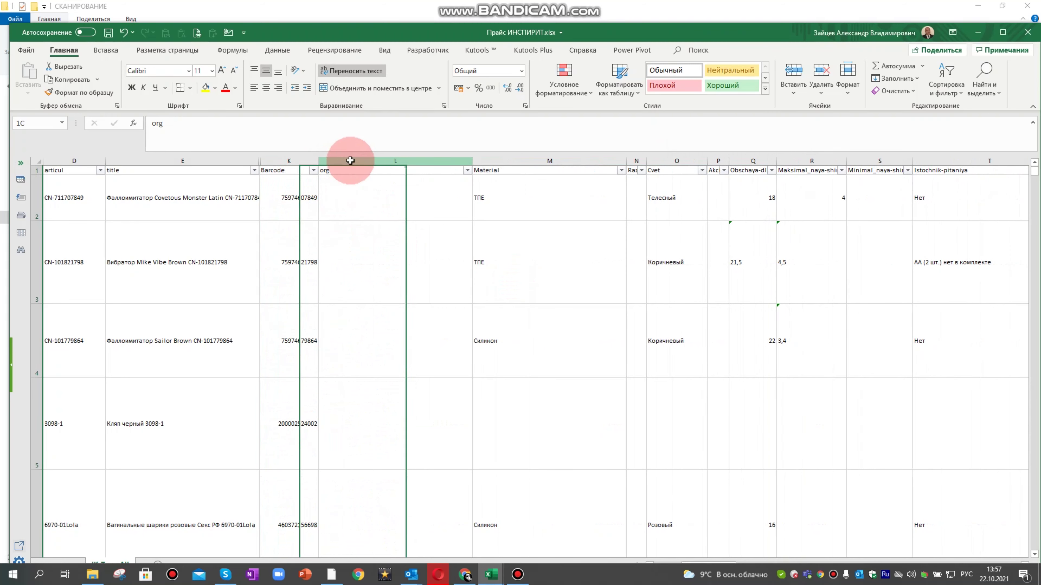
key("ctrl+shift+Right")
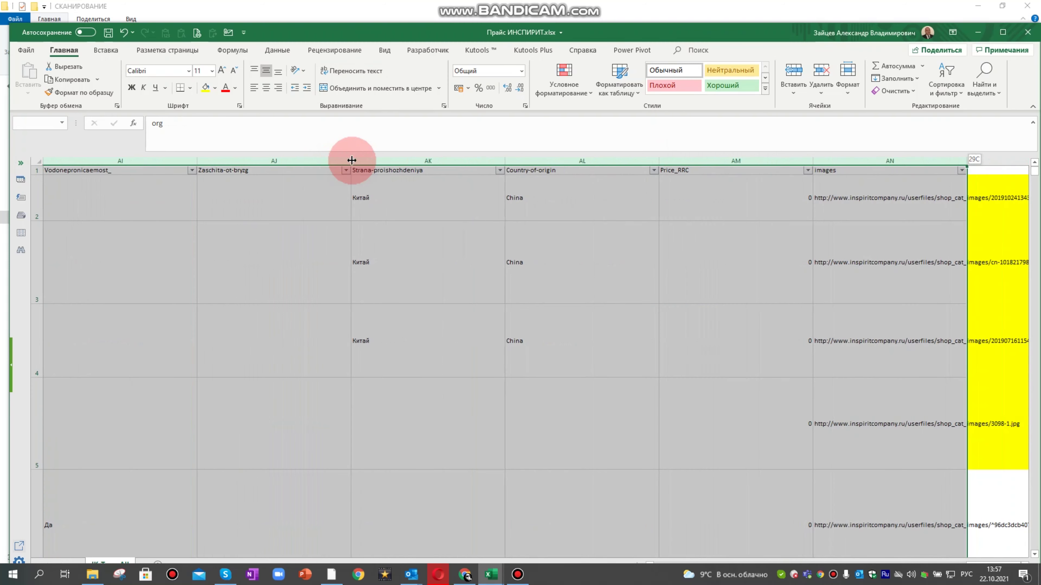
key("ctrl+shift+Right")
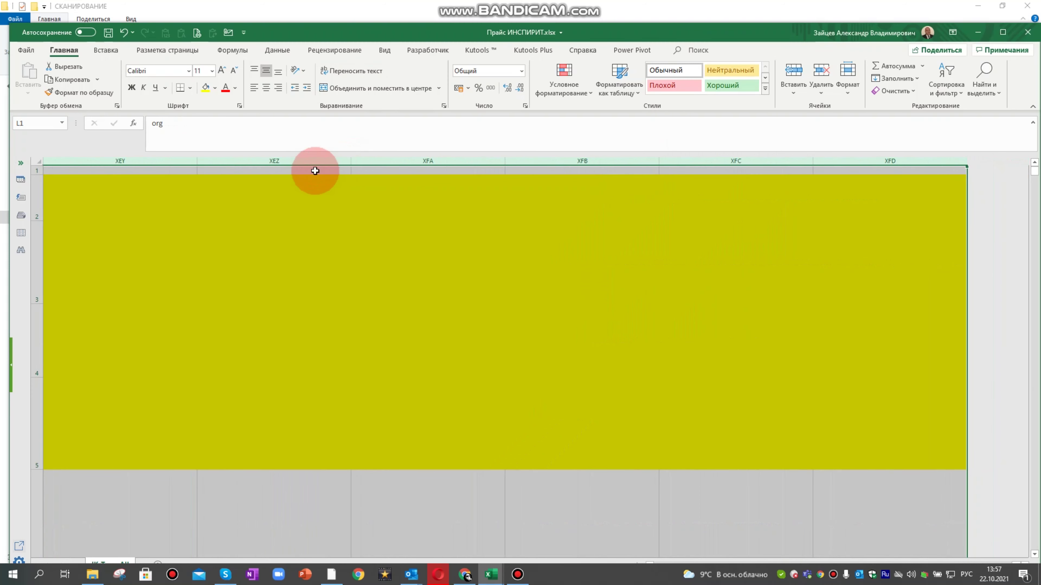
right_click(388, 160)
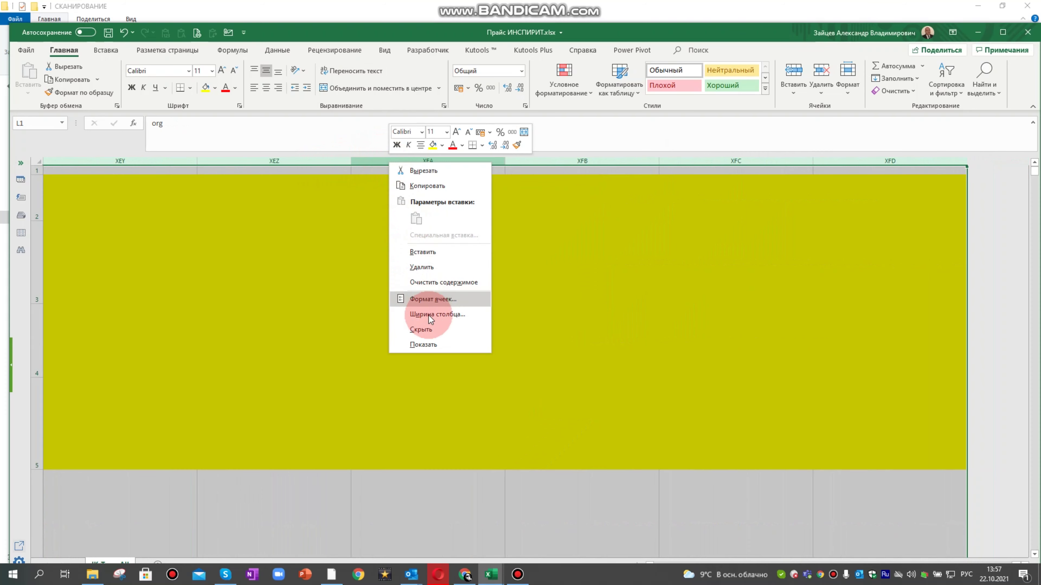
left_click(433, 330)
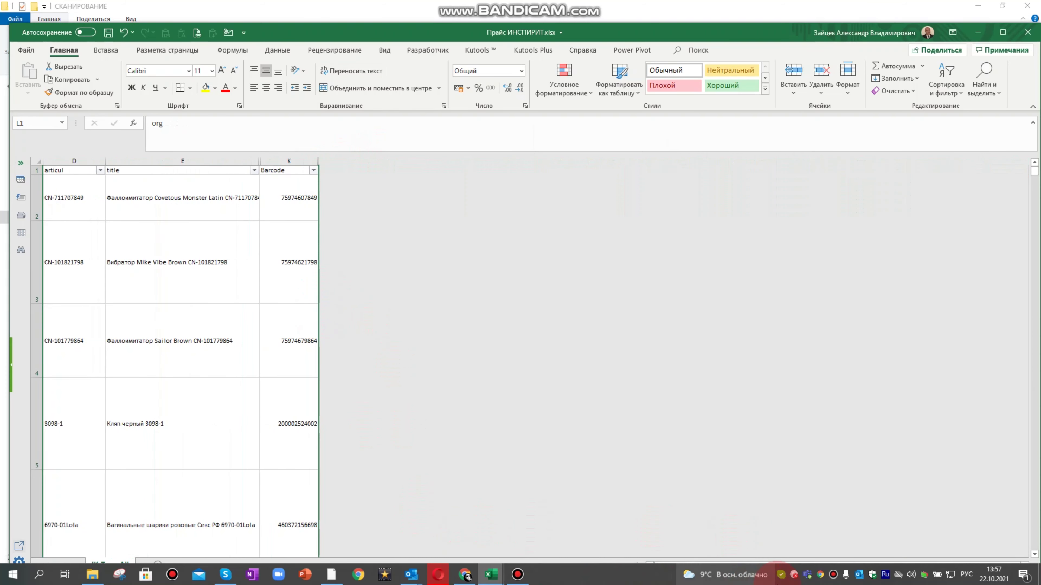
left_click(65, 203)
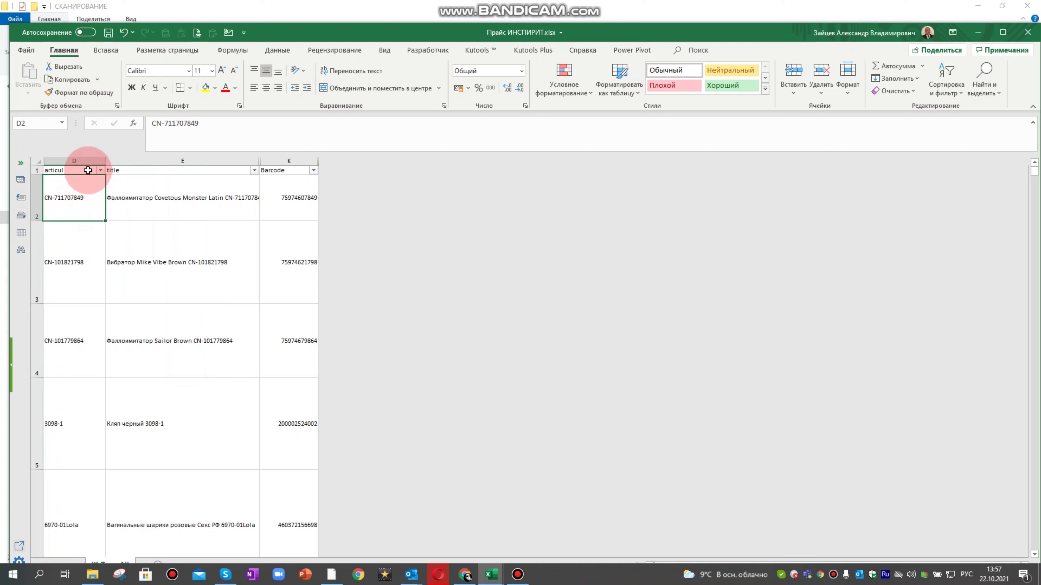
Step: Check the barcode range in column K and auto-fit the title column E
left_click(85, 160)
left_click(170, 160)
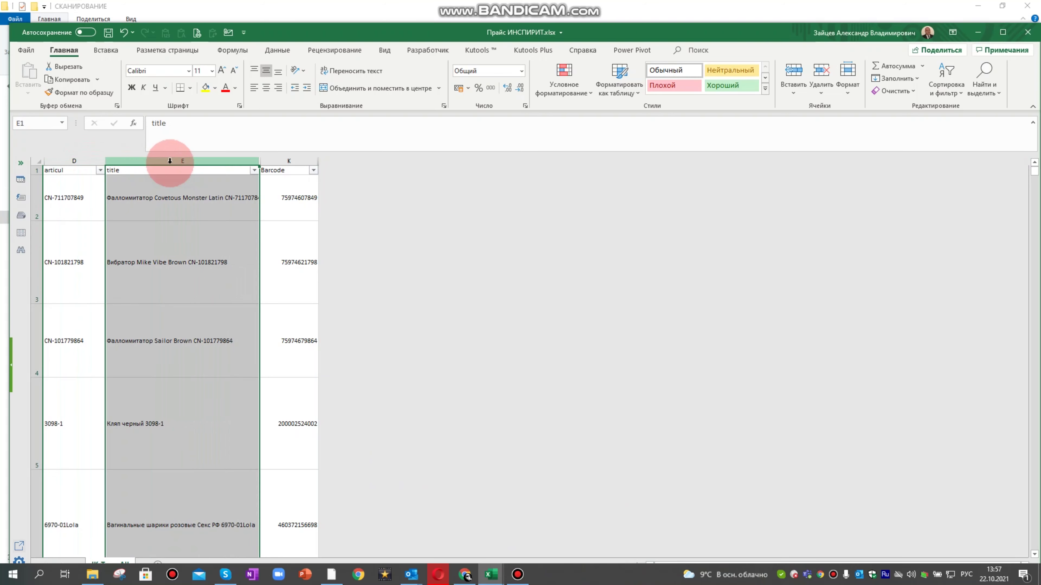
left_click(277, 162)
left_click(302, 274)
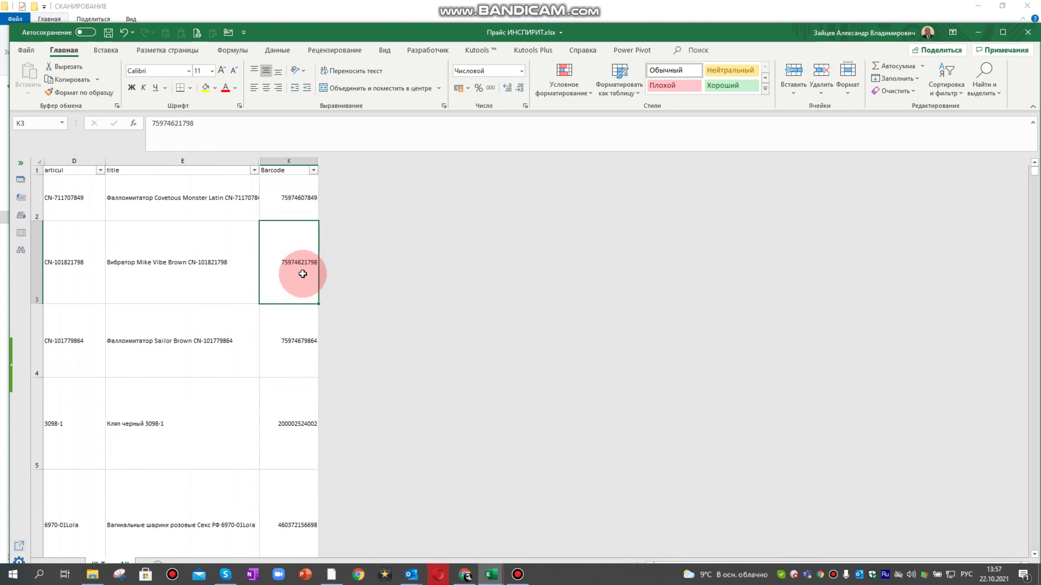
key("ctrl+shift+Down")
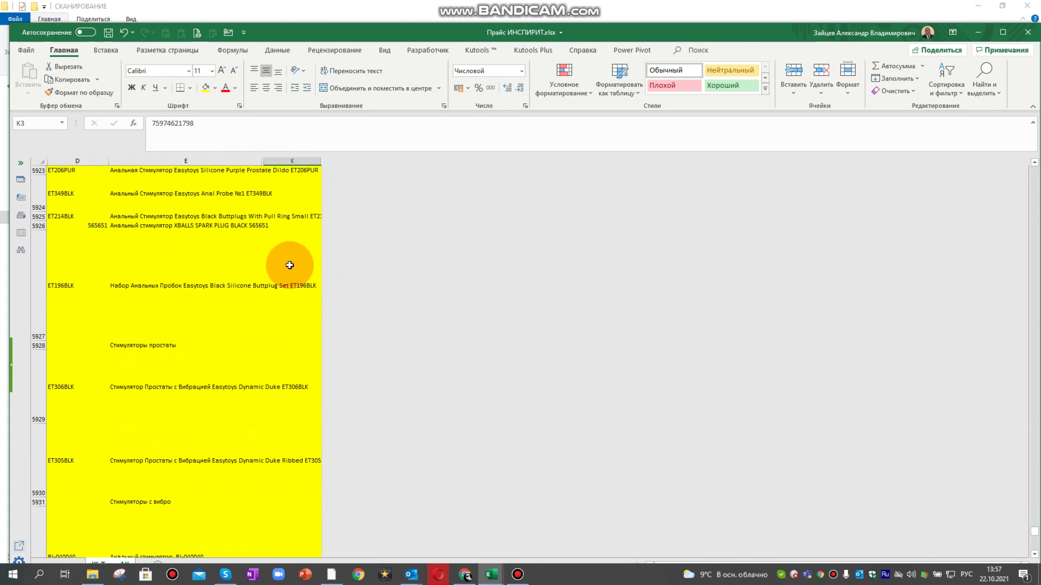
double_click(260, 160)
scroll(389, 348, "down", 1)
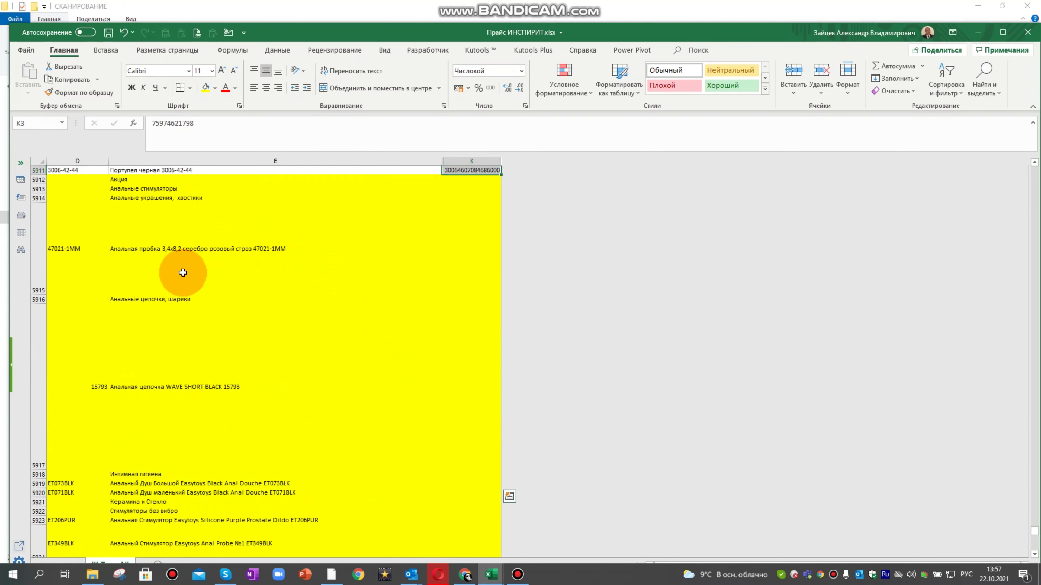
scroll(183, 272, "up", 2)
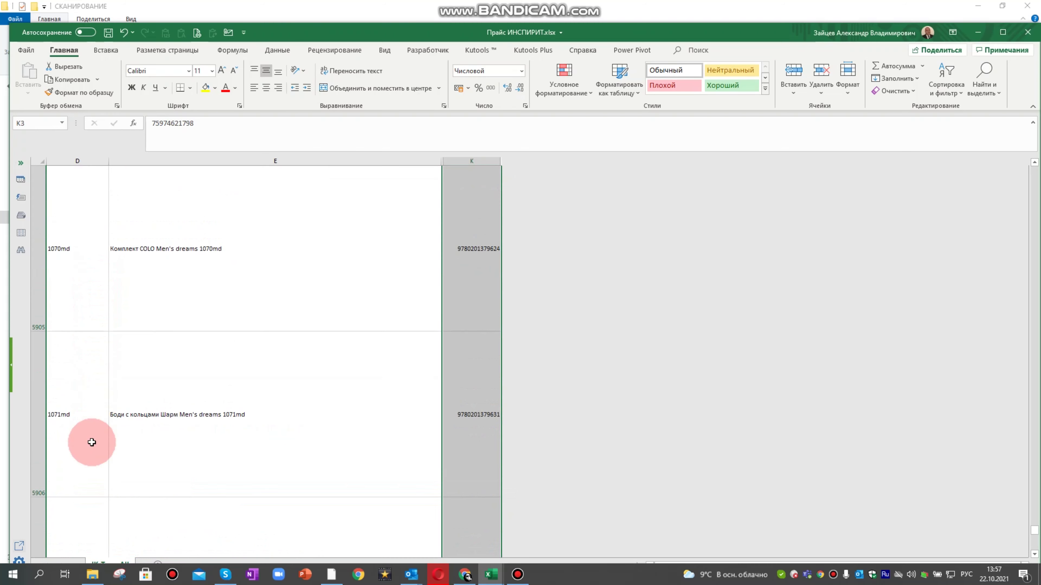
scroll(88, 442, "down", 2)
Step: Inspect the last rows of the price list around rows 5915–5916
left_click(78, 292)
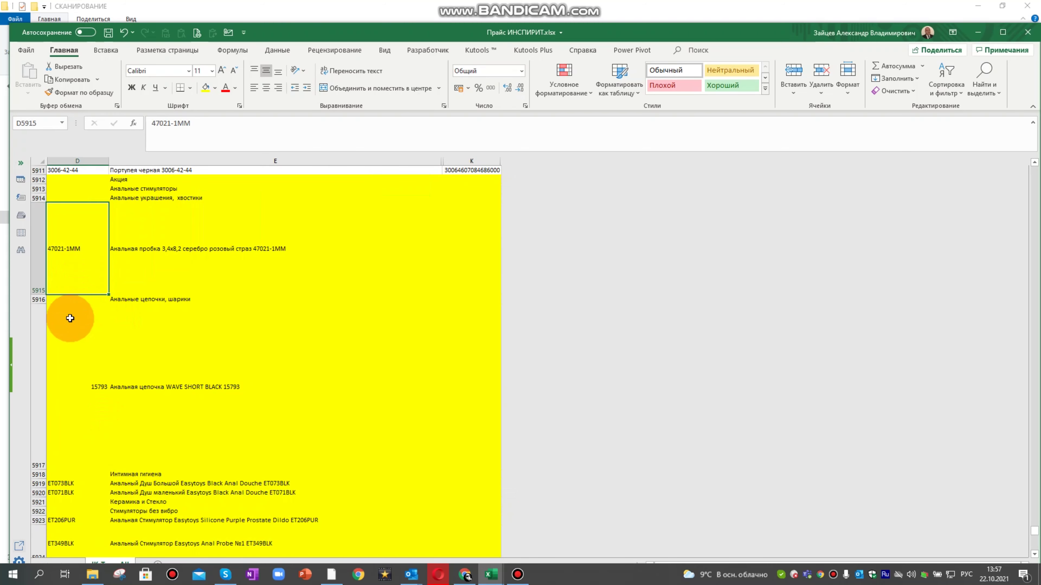
left_click(67, 300)
left_click(167, 306)
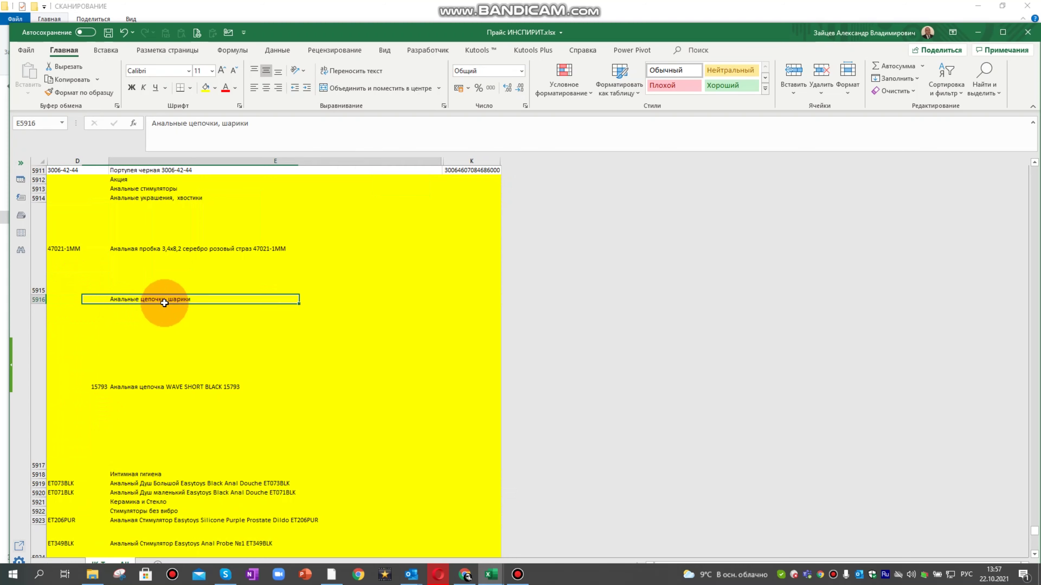
left_click(467, 300)
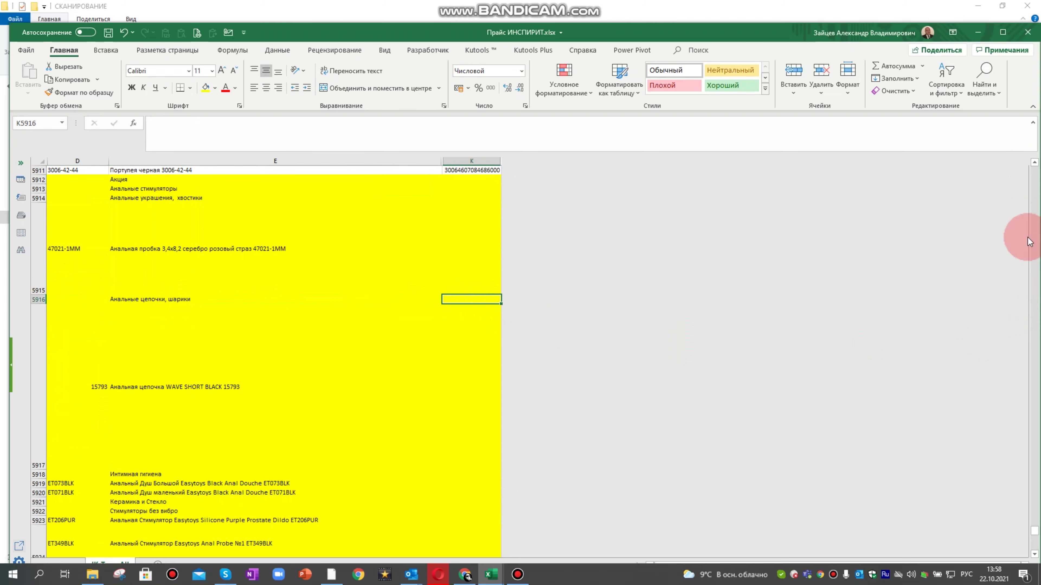
left_click_drag(1034, 531, 1029, 135)
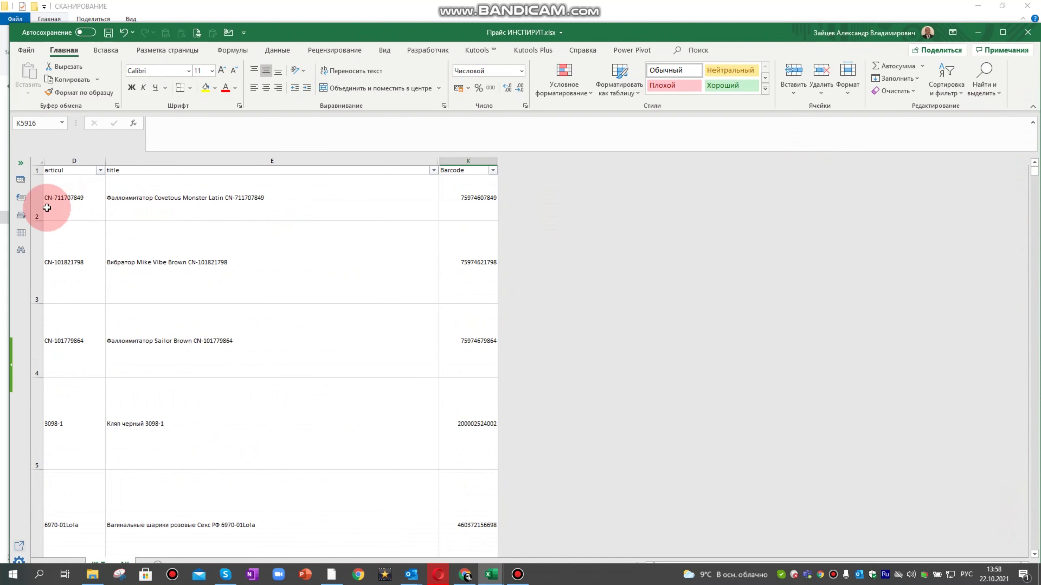
Step: Freeze panes at D2 so the header row stays visible
left_click(89, 192)
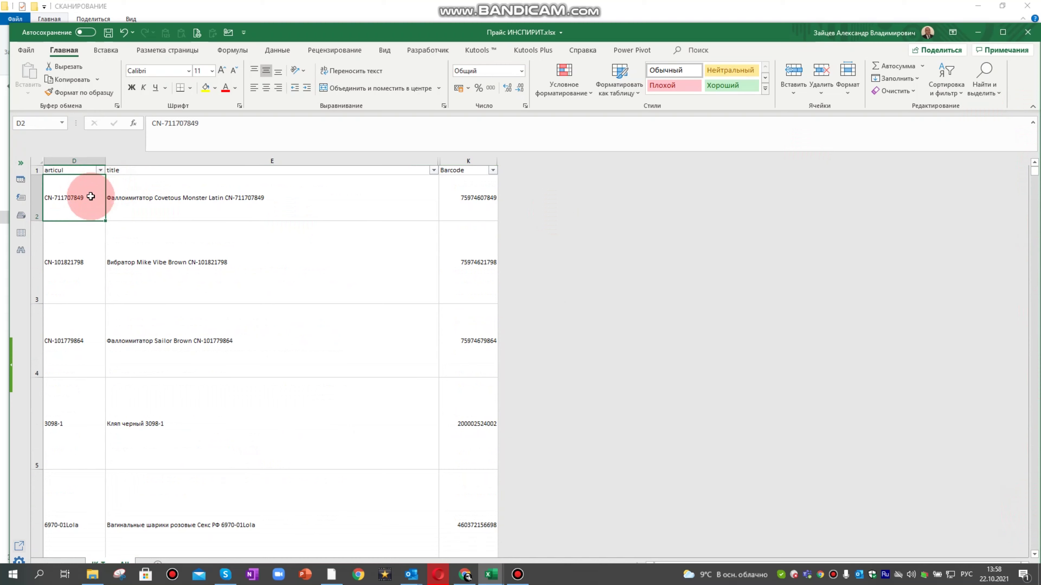
left_click(388, 52)
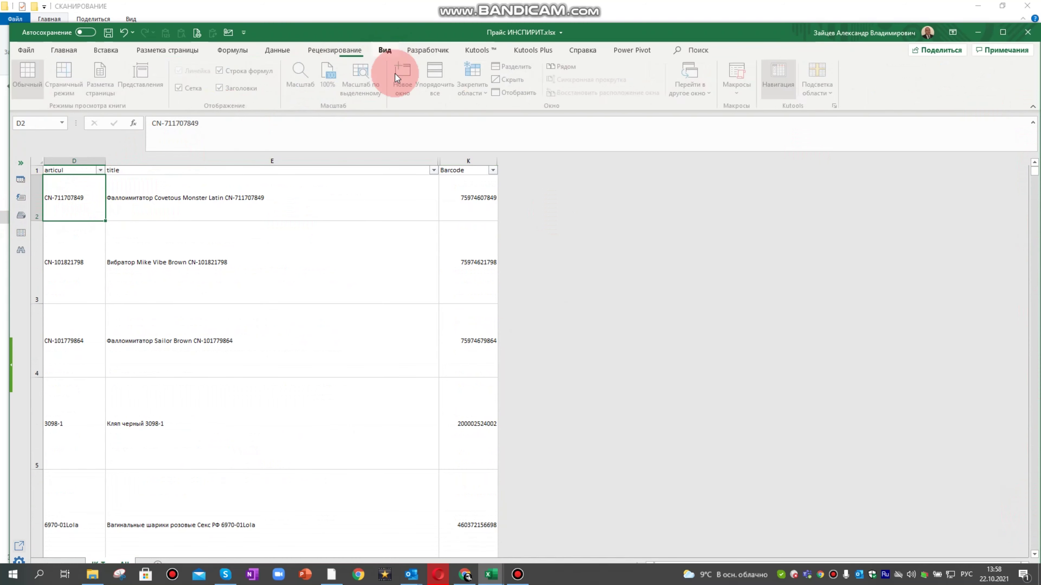
left_click(475, 86)
left_click(494, 123)
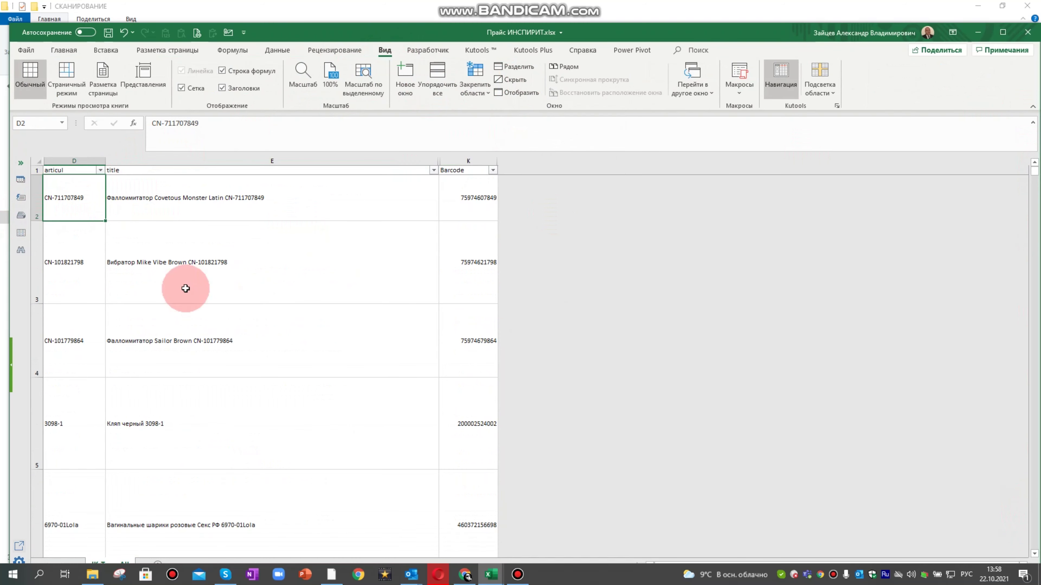
scroll(195, 291, "down", 3)
scroll(195, 290, "up", 3)
scroll(74, 193, "down", 6)
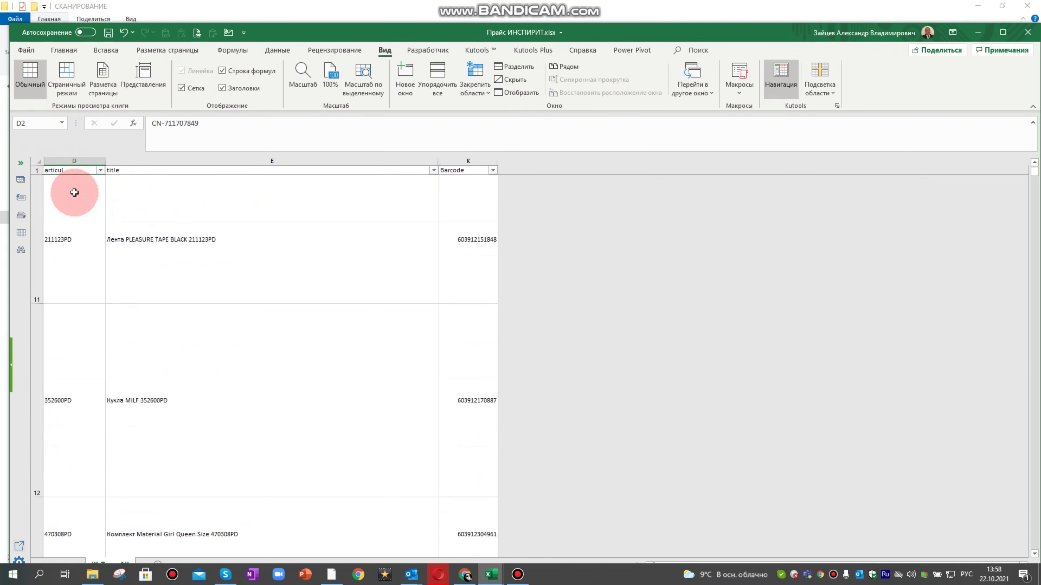
scroll(81, 191, "up", 6)
scroll(84, 191, "down", 6)
scroll(85, 191, "down", 15)
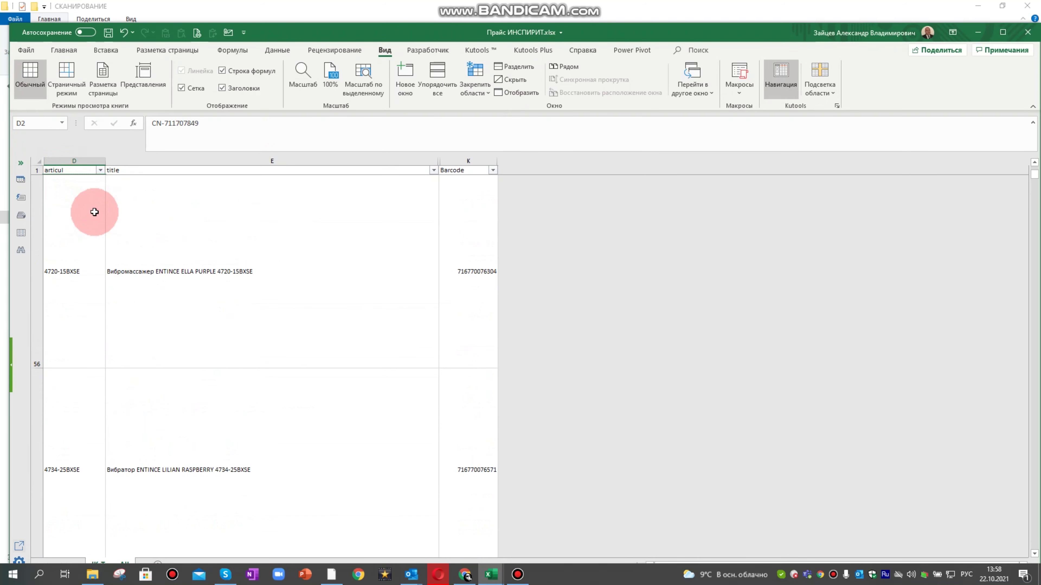
scroll(241, 376, "down", 20)
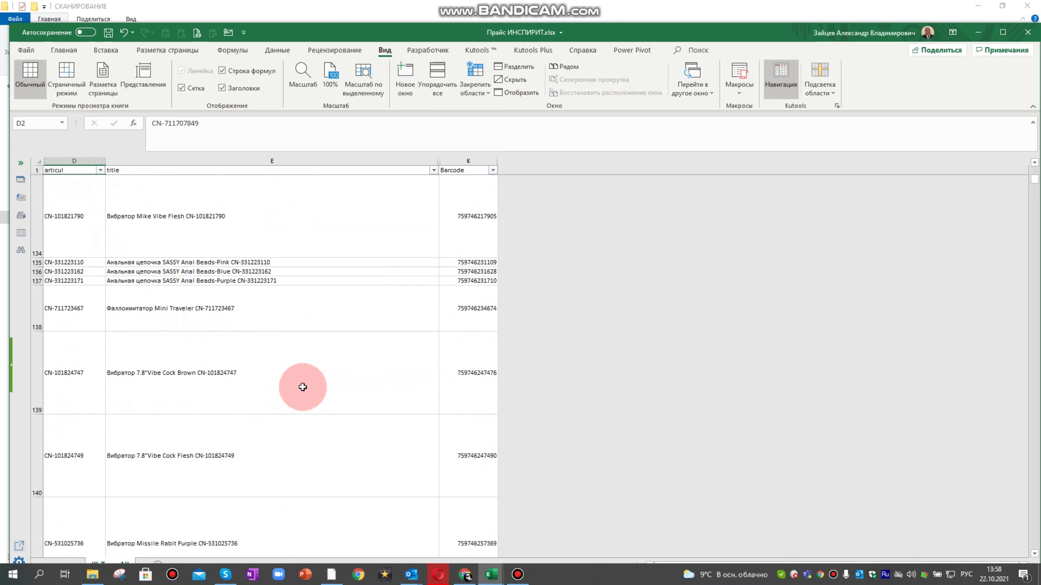
Step: Confirm the barcodes run to row 5911, followed by yellow Акция rows without barcodes
left_click(479, 400)
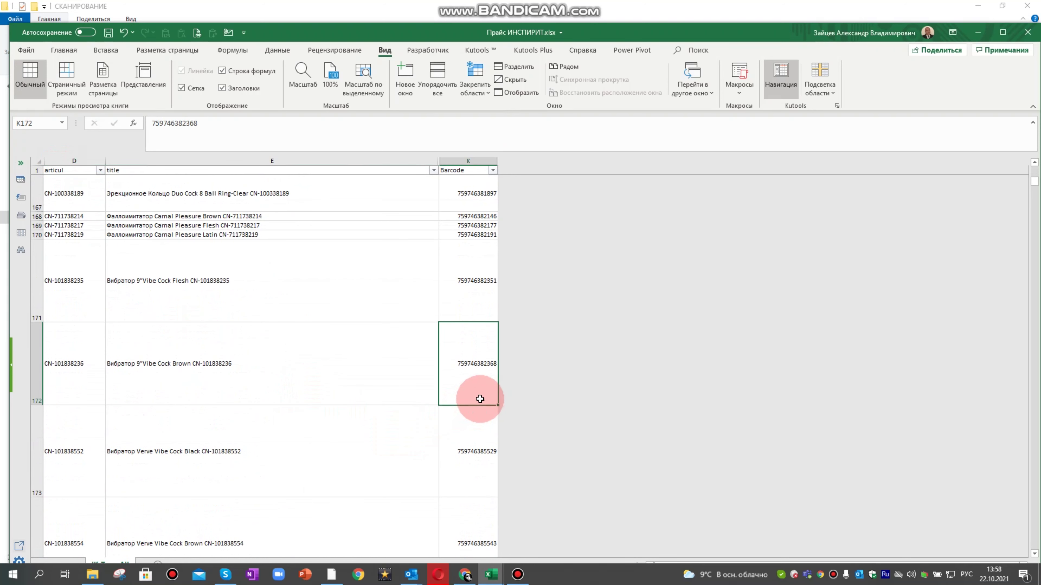
key("ctrl+shift+Down")
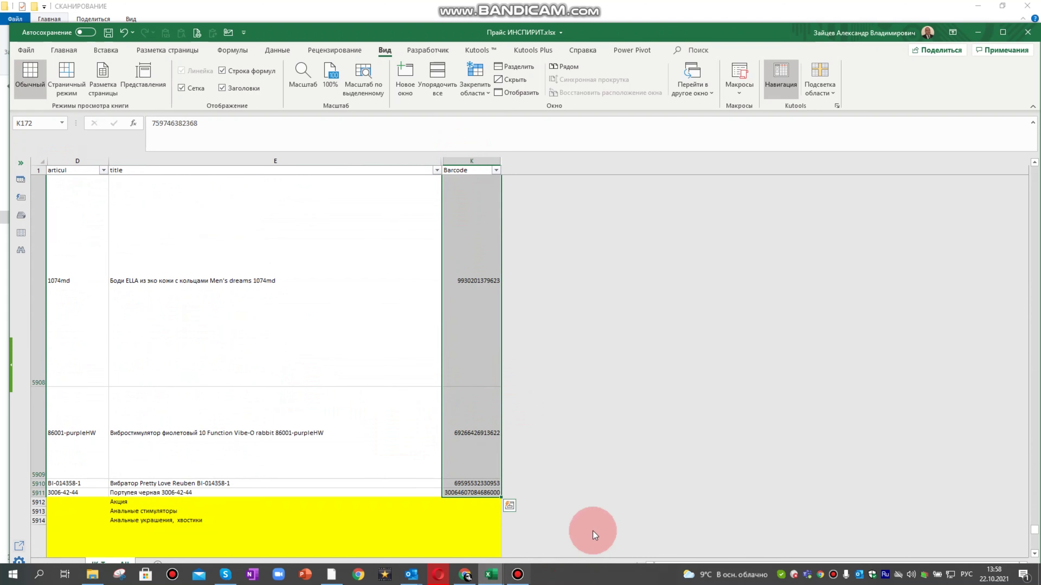
scroll(400, 421, "down", 3)
scroll(190, 391, "up", 3)
scroll(165, 432, "down", 1)
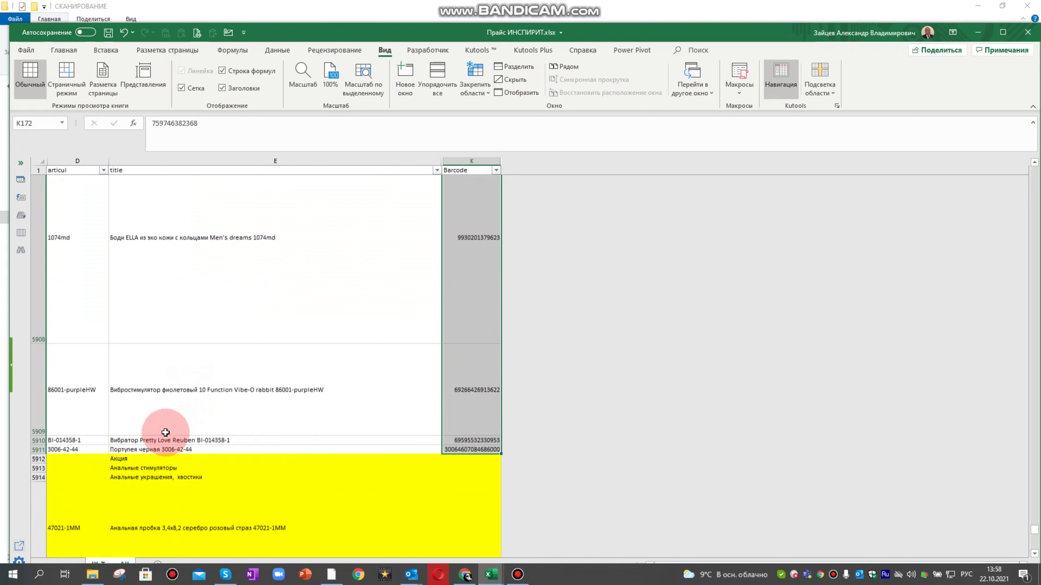
scroll(165, 433, "down", 1)
left_click(41, 160)
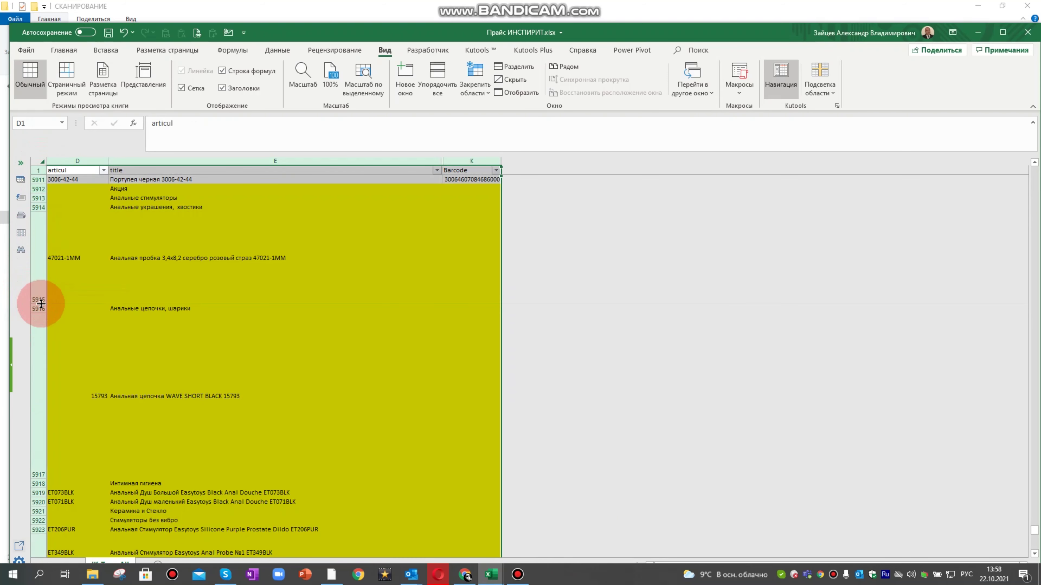
left_click(133, 308)
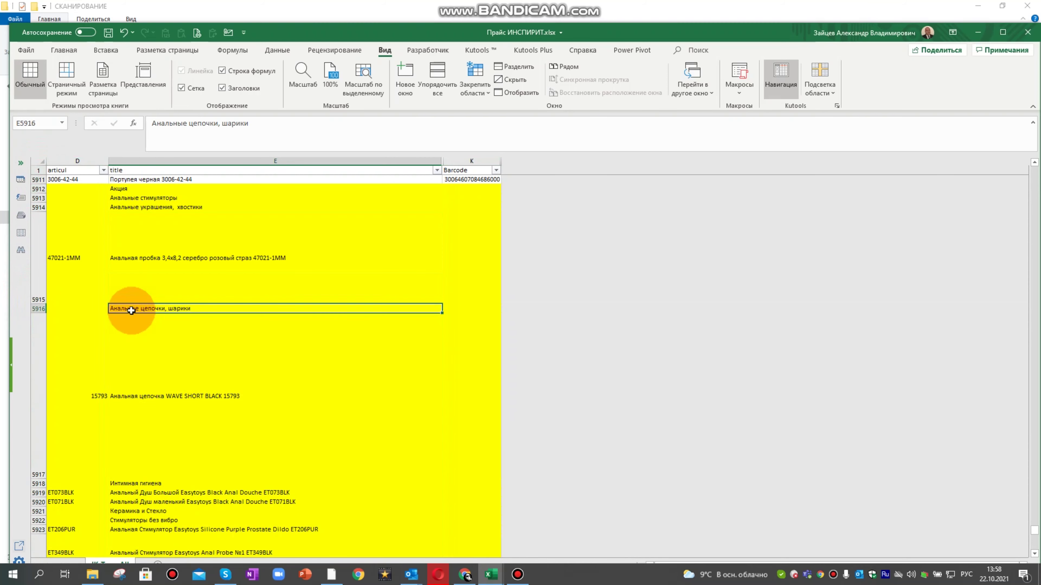
scroll(152, 420, "down", 5)
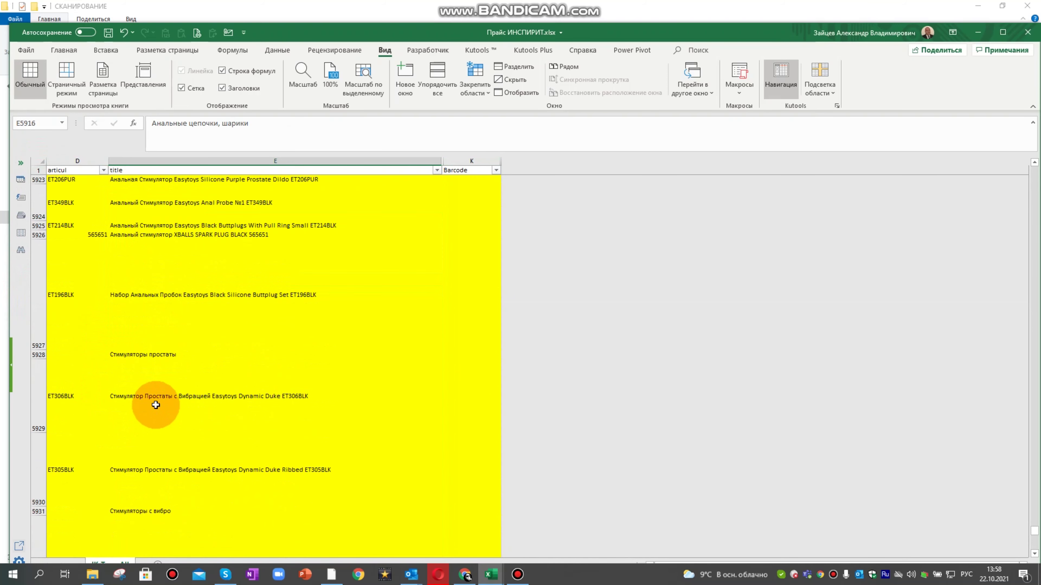
scroll(220, 400, "up", 10)
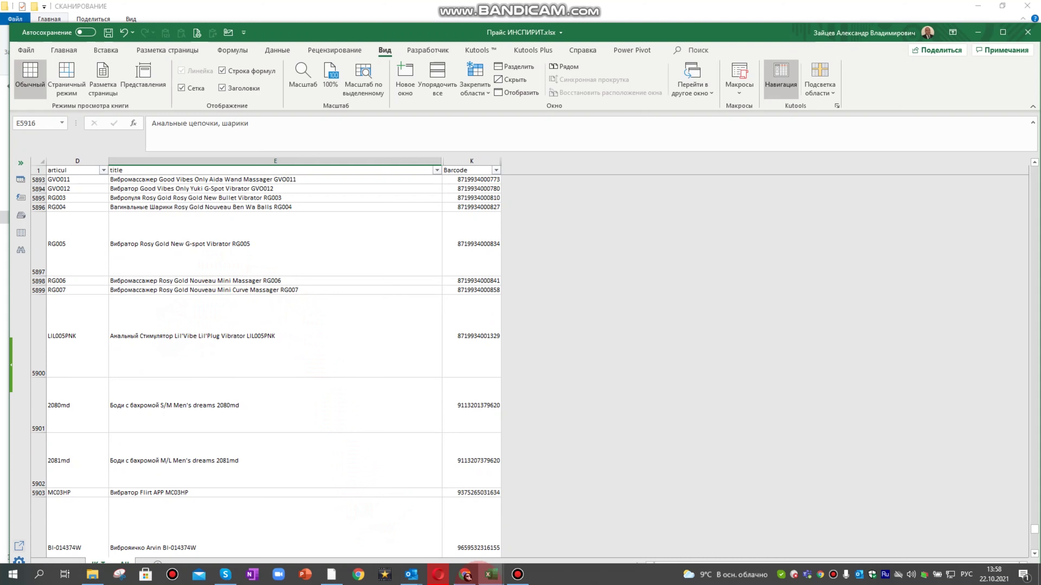
Step: Bring прайс Bio.xlsx forward and review its Наименование, ШтрихКод and Артикул columns
mouse_move(491, 574)
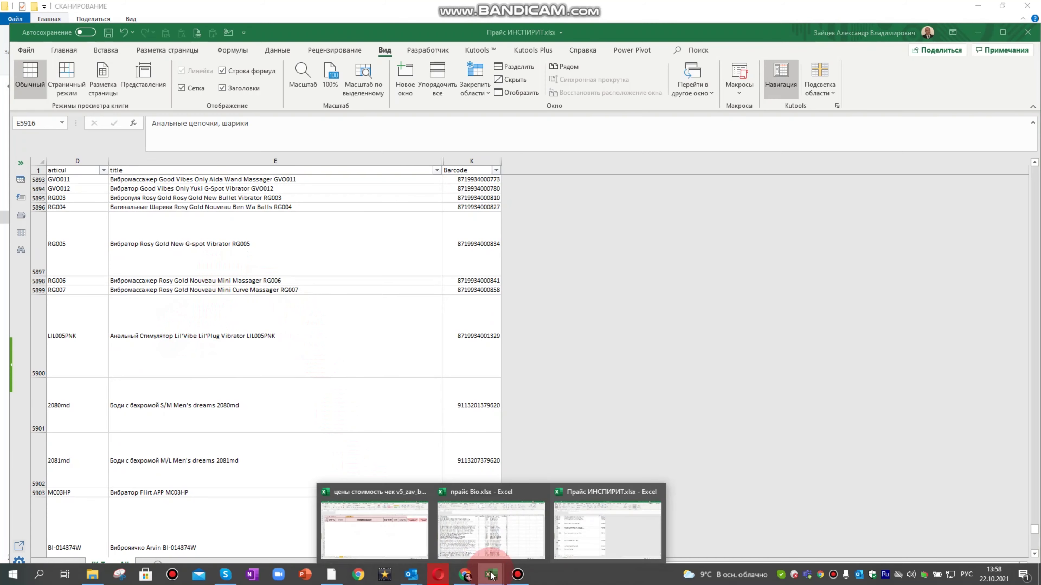
left_click(485, 532)
left_click(125, 163)
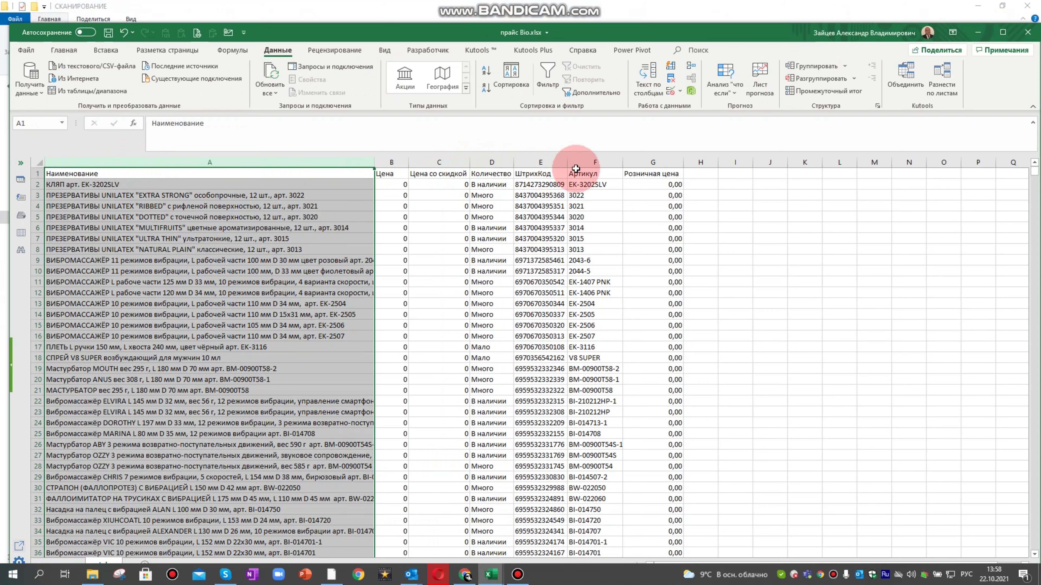
left_click(552, 163)
left_click(597, 162)
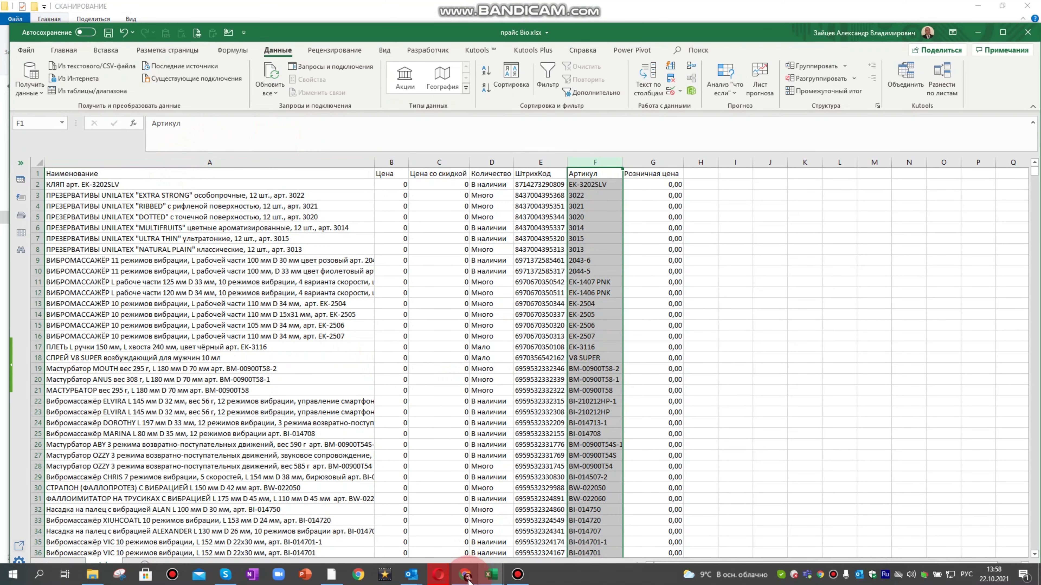
Step: Check the Наименование and код 1С columns on the scanning workbook's Код 1С sheet, then return to прайс Bio.xlsx
mouse_move(491, 576)
left_click(413, 455)
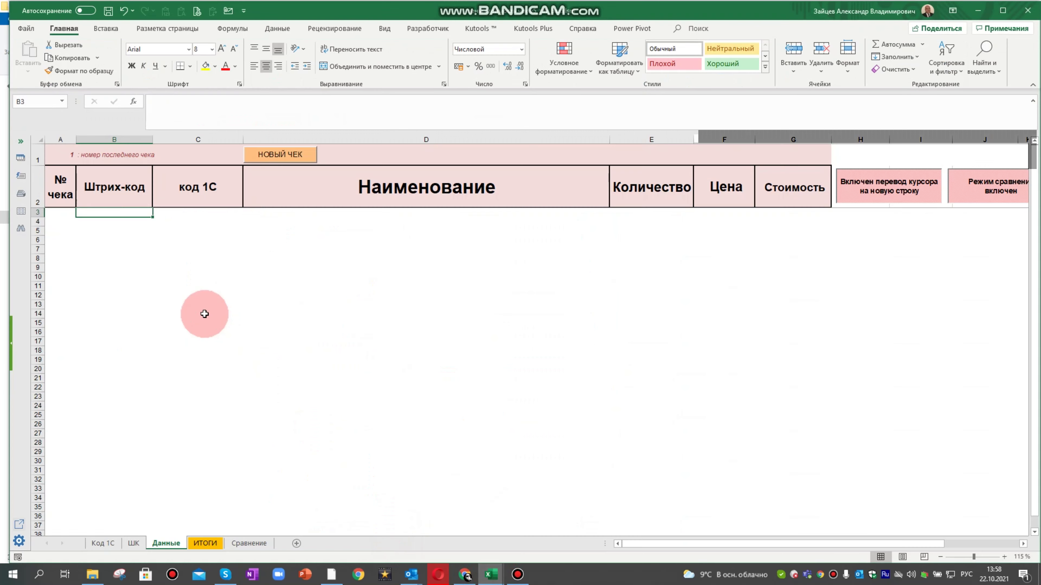
left_click(98, 543)
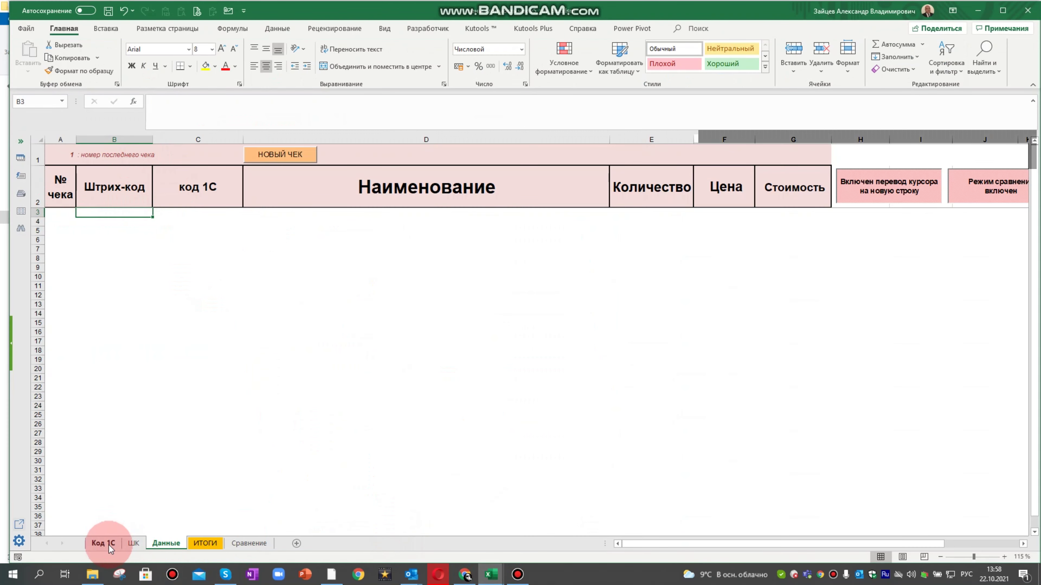
left_click(140, 139)
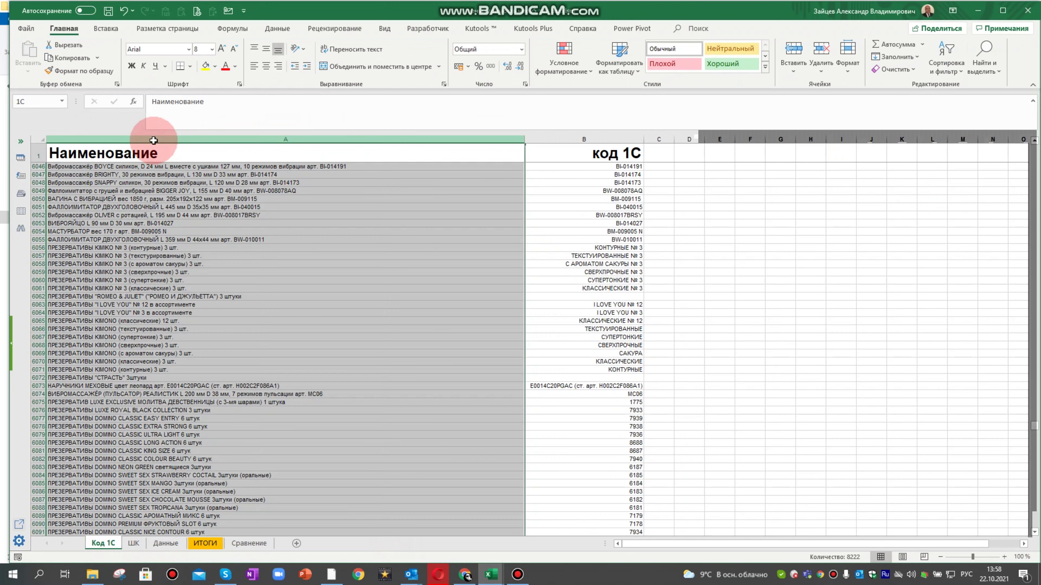
left_click(604, 139)
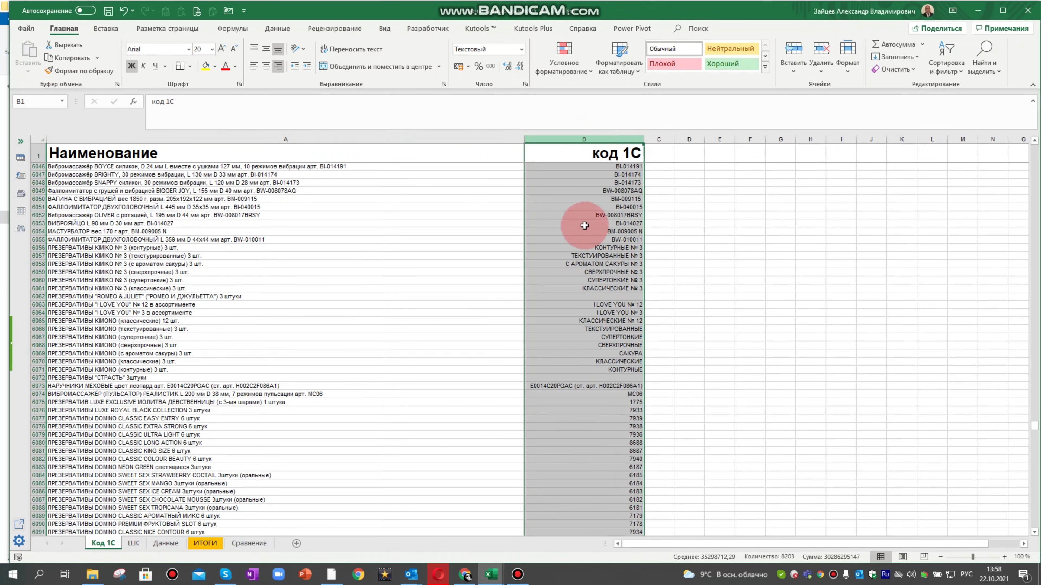
left_click(490, 571)
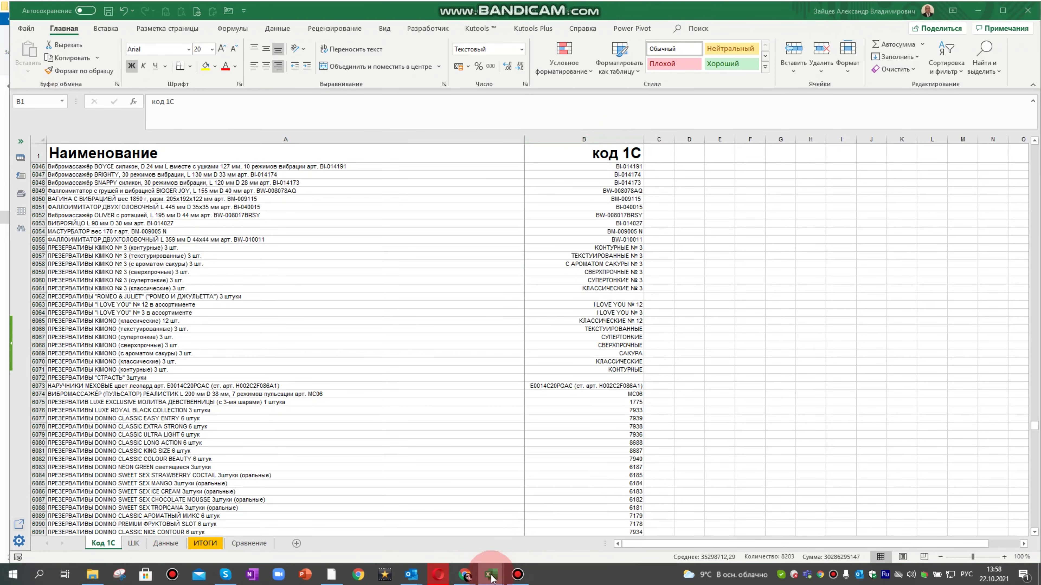
left_click(472, 543)
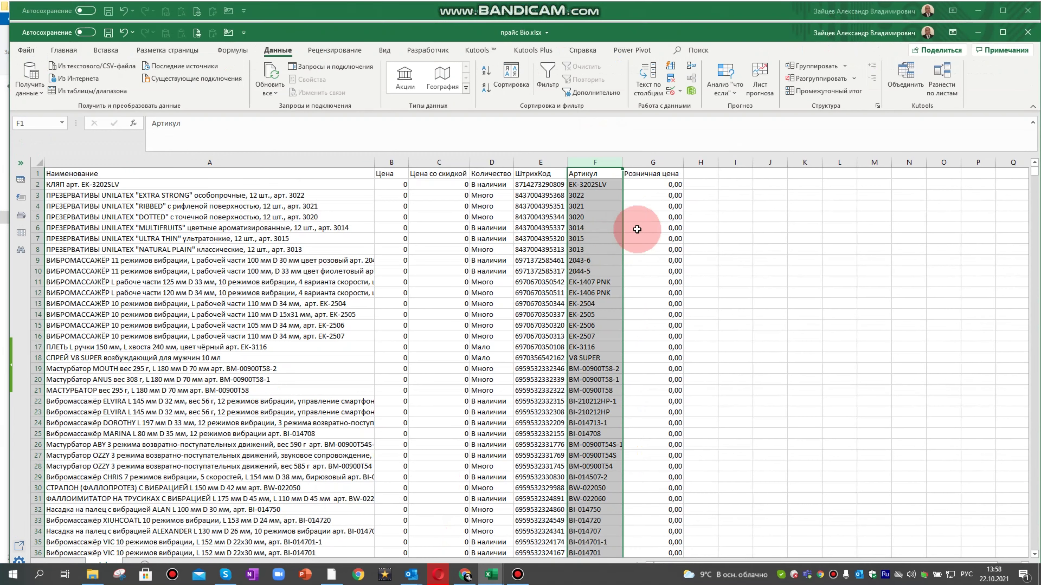
Step: Inspect the Артикул codes in column F of прайс Bio, including the blank cells F219:F220
left_click(543, 272)
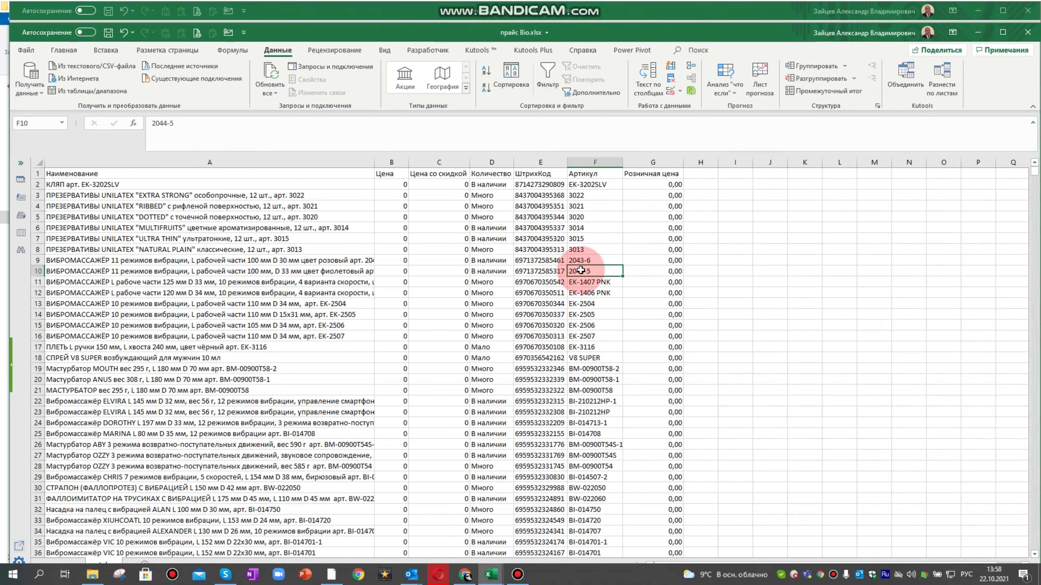
left_click_drag(581, 271, 604, 371)
left_click(603, 371)
left_click(602, 478)
scroll(602, 451, "down", 20)
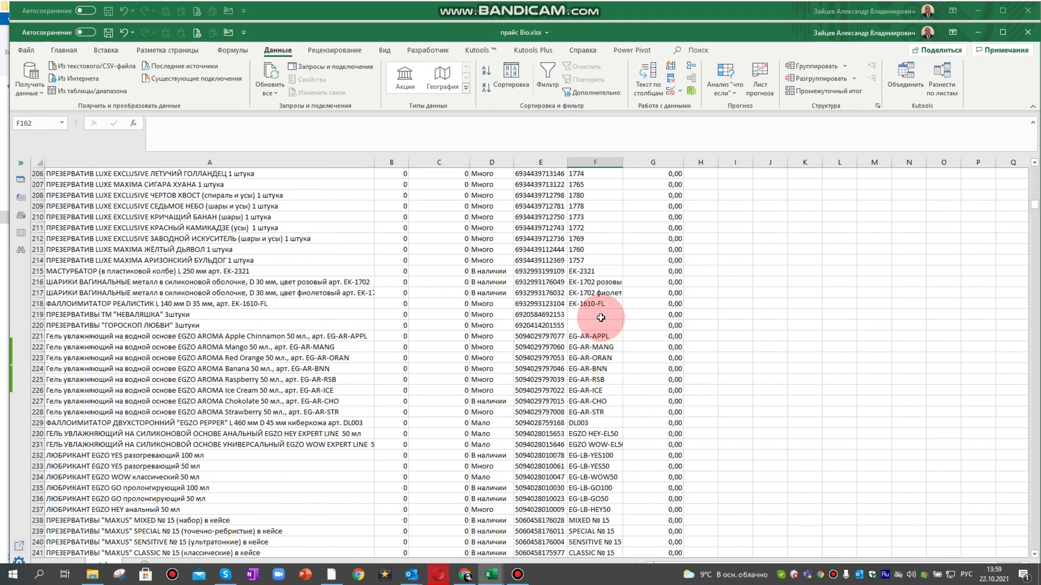
left_click_drag(602, 328, 601, 328)
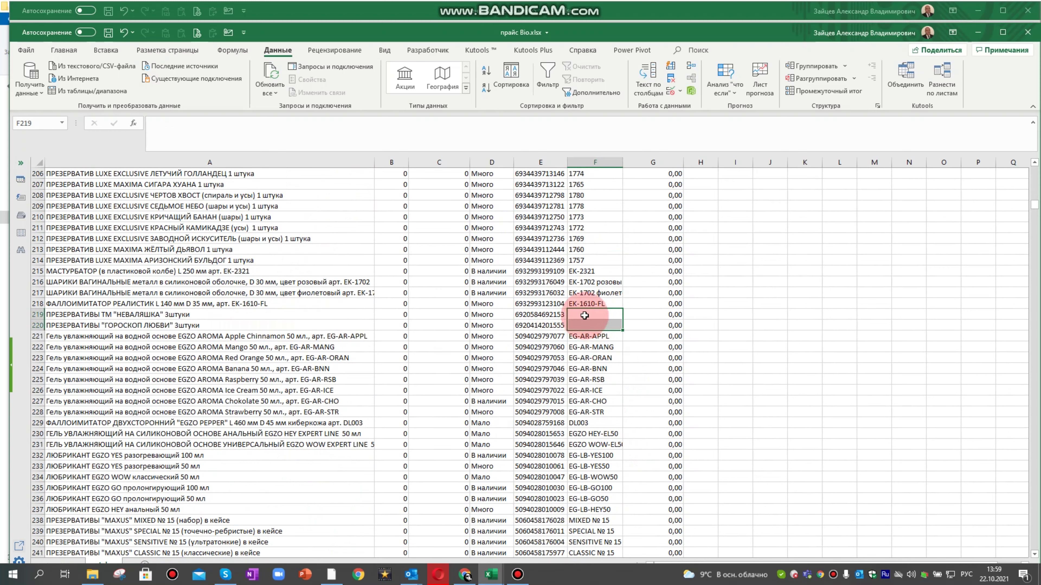
Step: Check the barcode column down to the yellow rows 2313–2325 lacking barcodes, then bring the receipt workbook forward
left_click(540, 161)
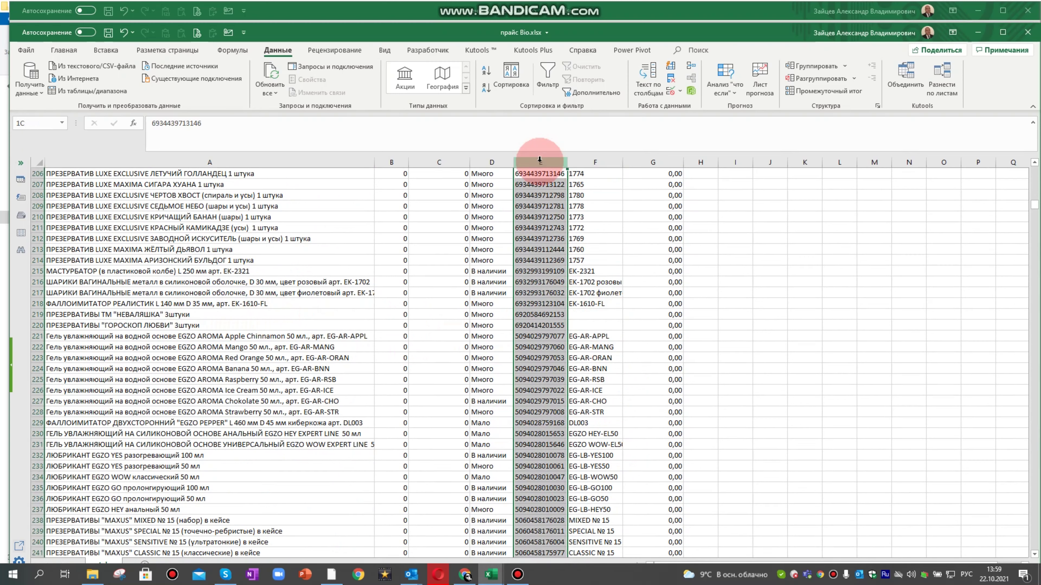
left_click(537, 346)
key("ctrl+shift+Down")
scroll(457, 383, "down", 7)
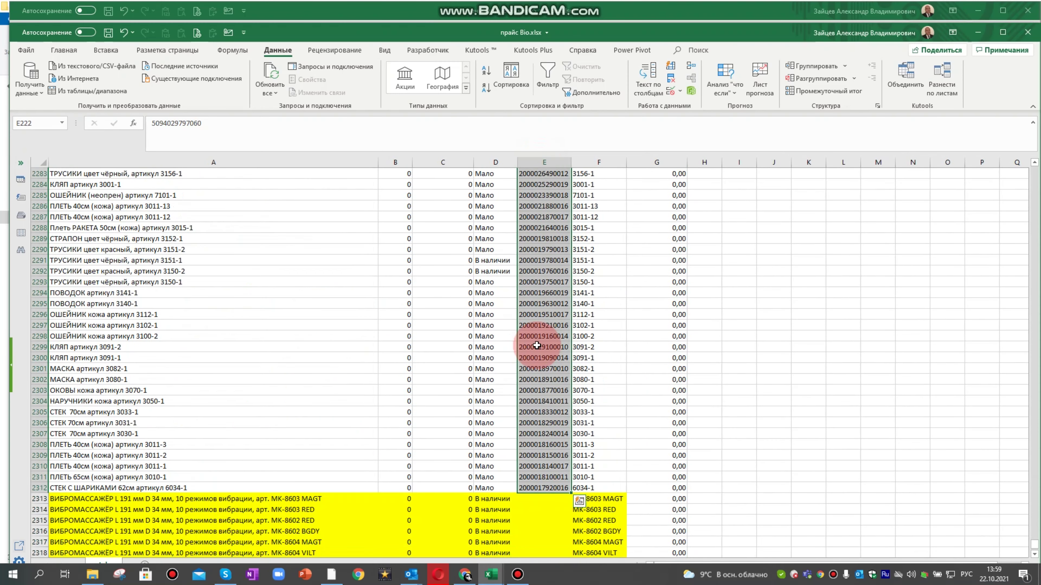
left_click_drag(50, 335, 606, 467)
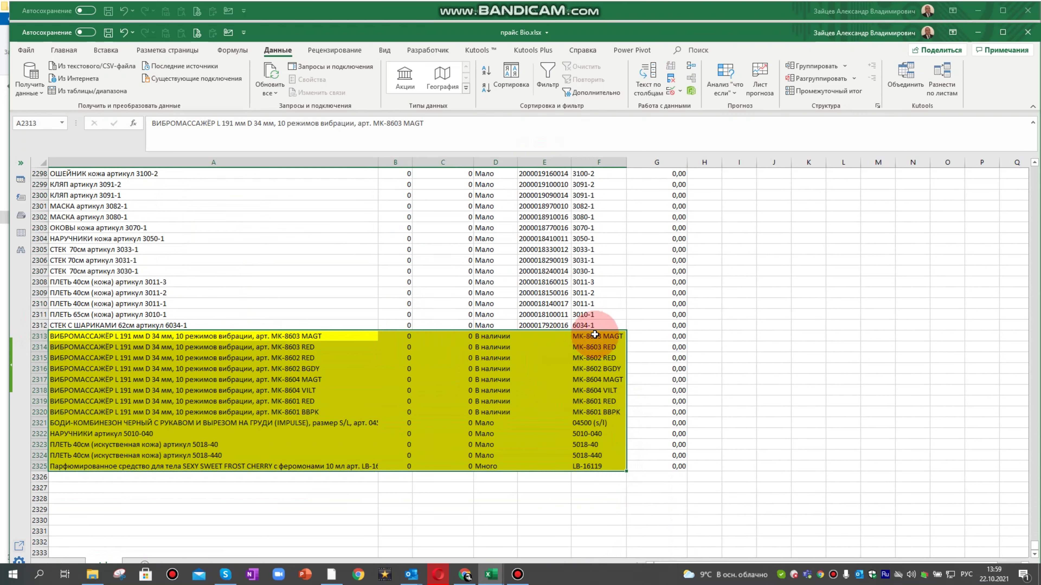
left_click(595, 335)
left_click_drag(551, 334, 560, 466)
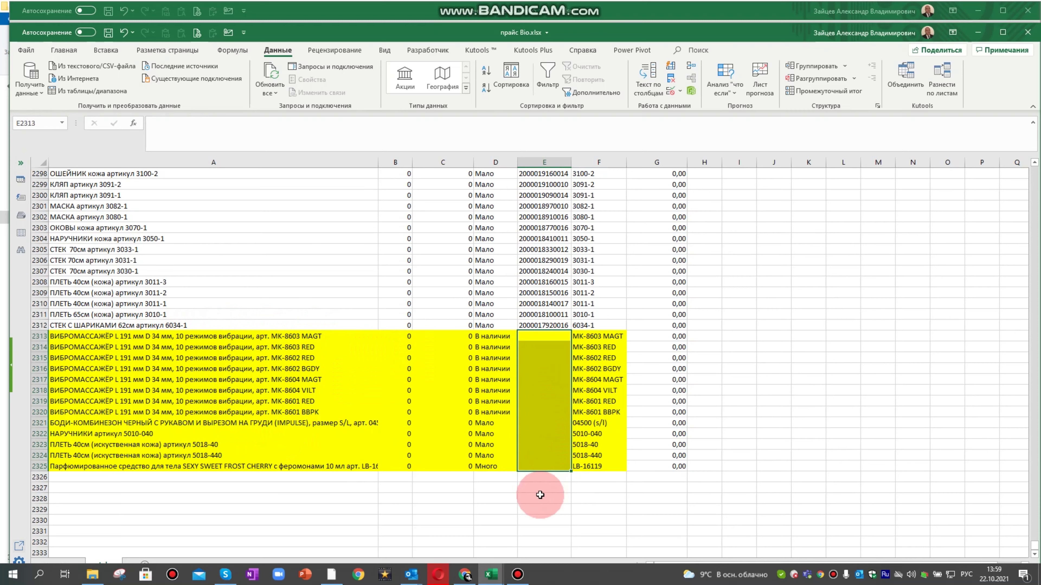
left_click(490, 574)
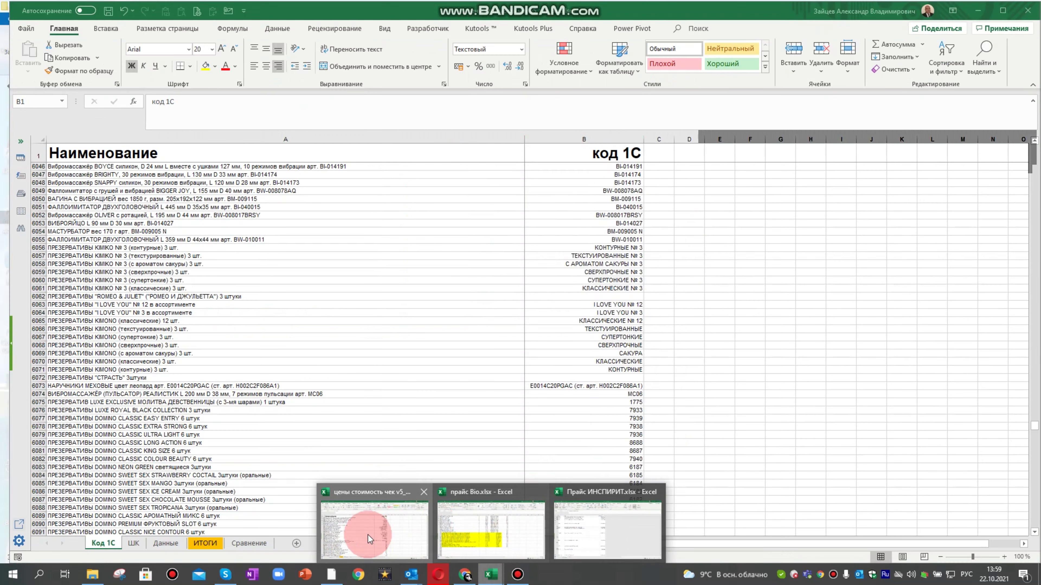
left_click(370, 539)
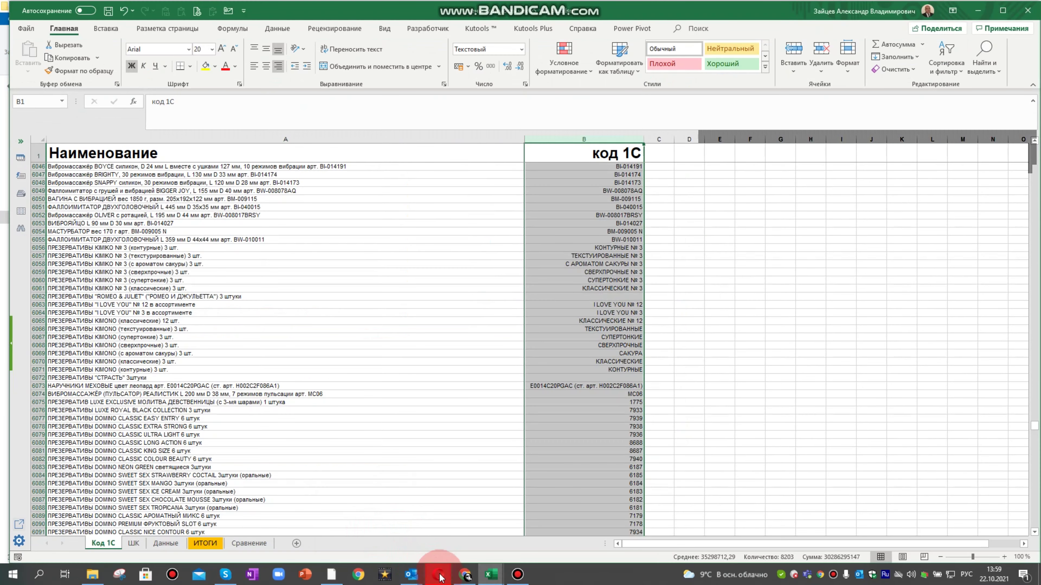
Step: Return to the receipt workbook, glance at the ШК barcode sheet, and open the Сравнение sheet
left_click(492, 574)
left_click(492, 503)
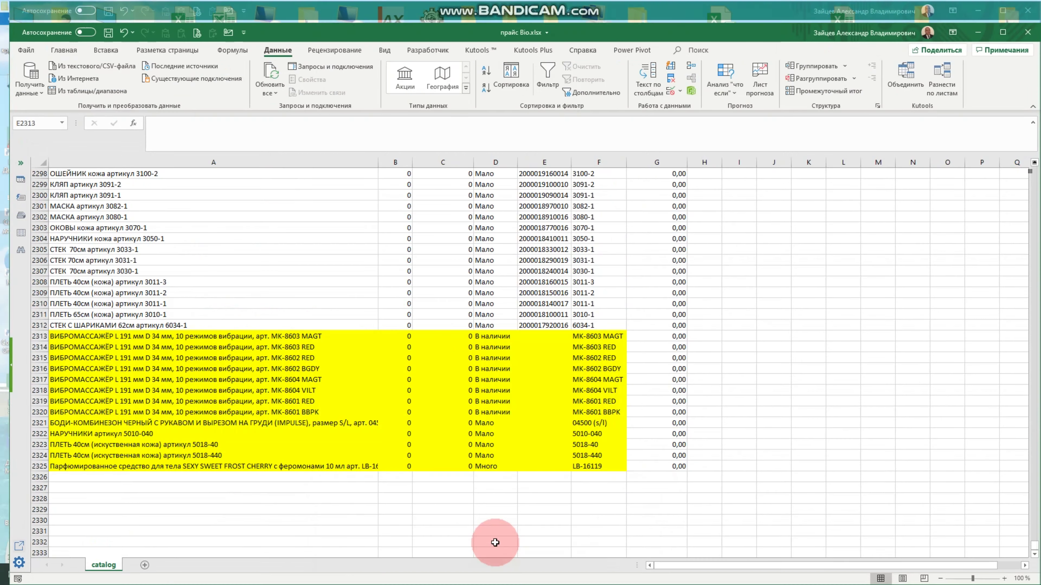
left_click(492, 575)
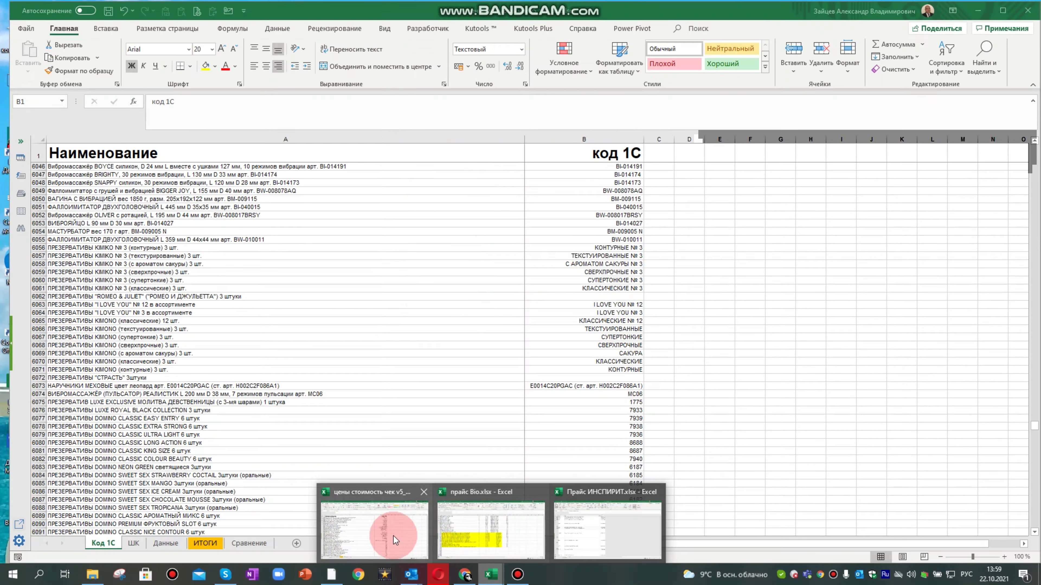
mouse_move(446, 535)
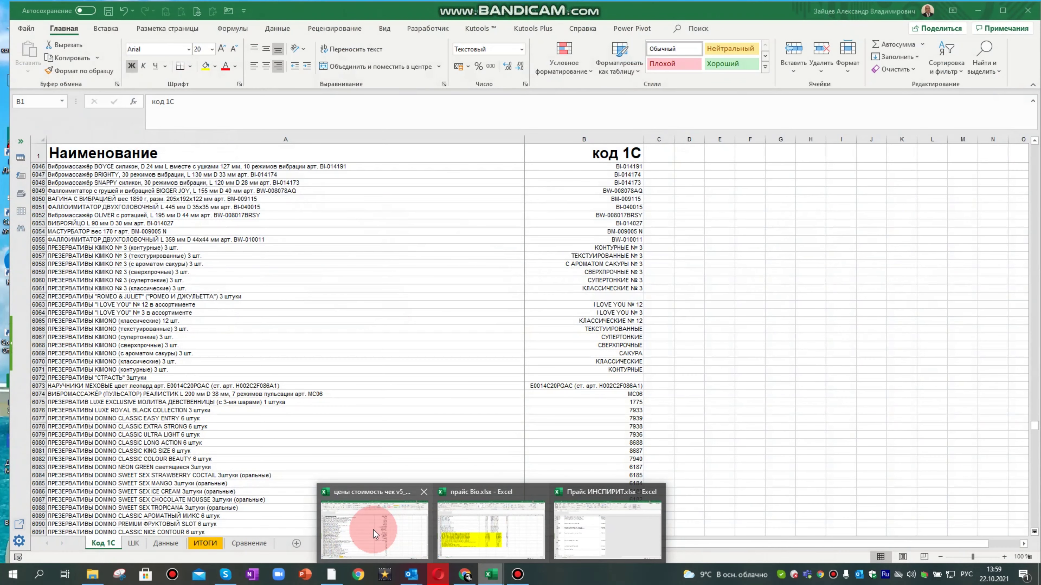
left_click(373, 530)
left_click(134, 544)
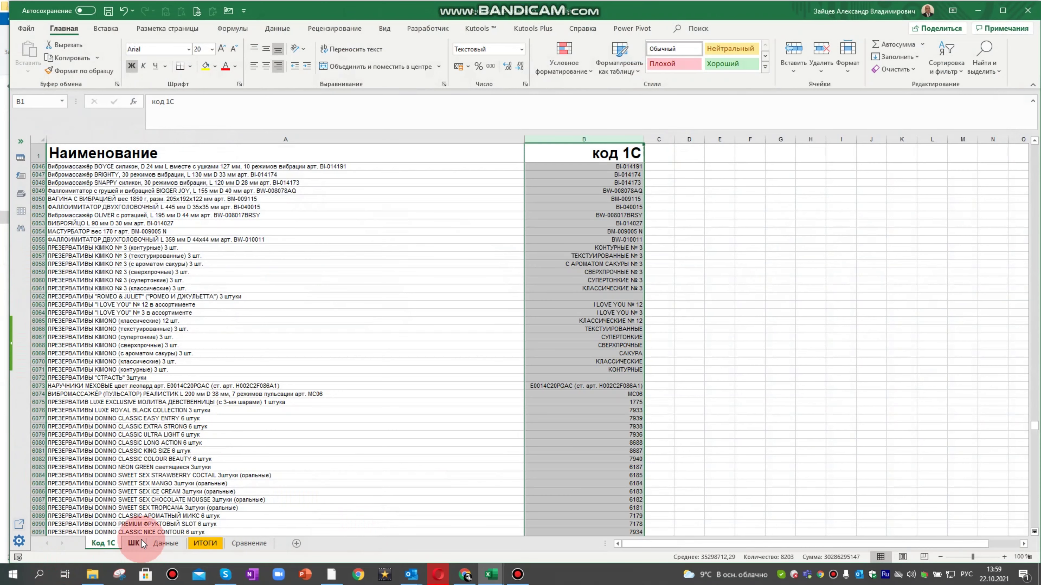
left_click_drag(96, 169, 141, 170)
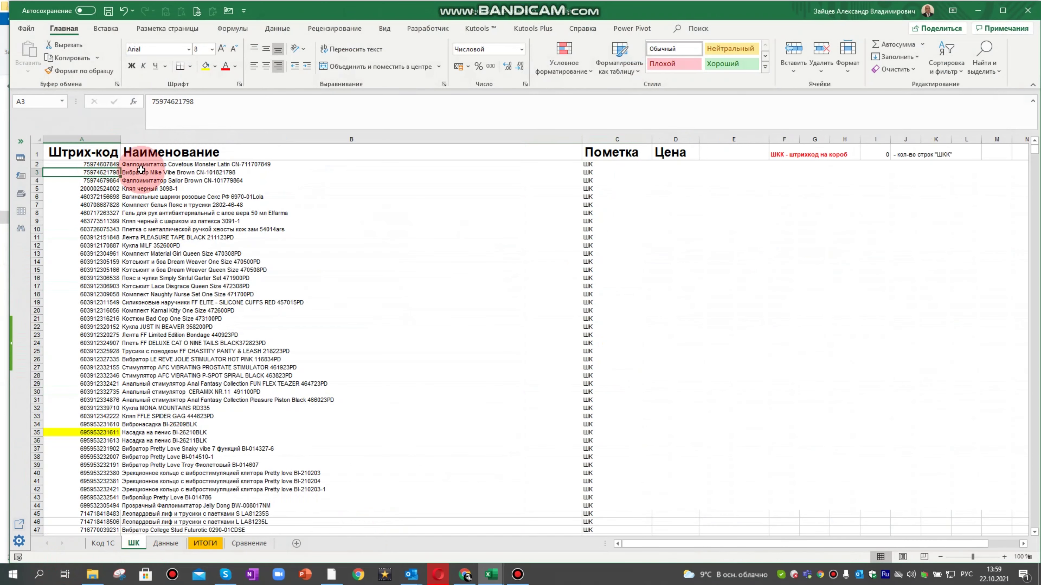
left_click(157, 165)
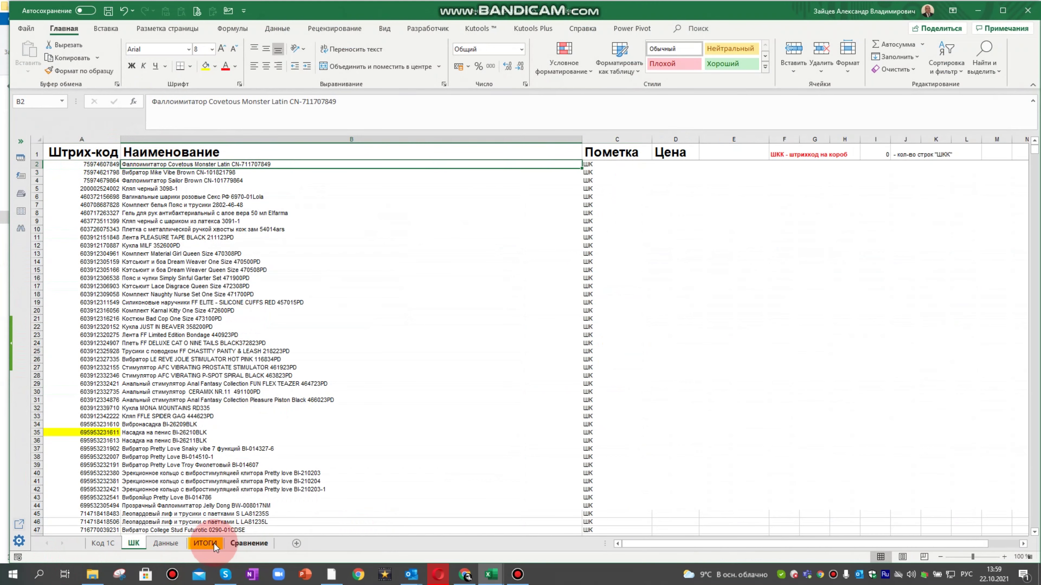
left_click(254, 546)
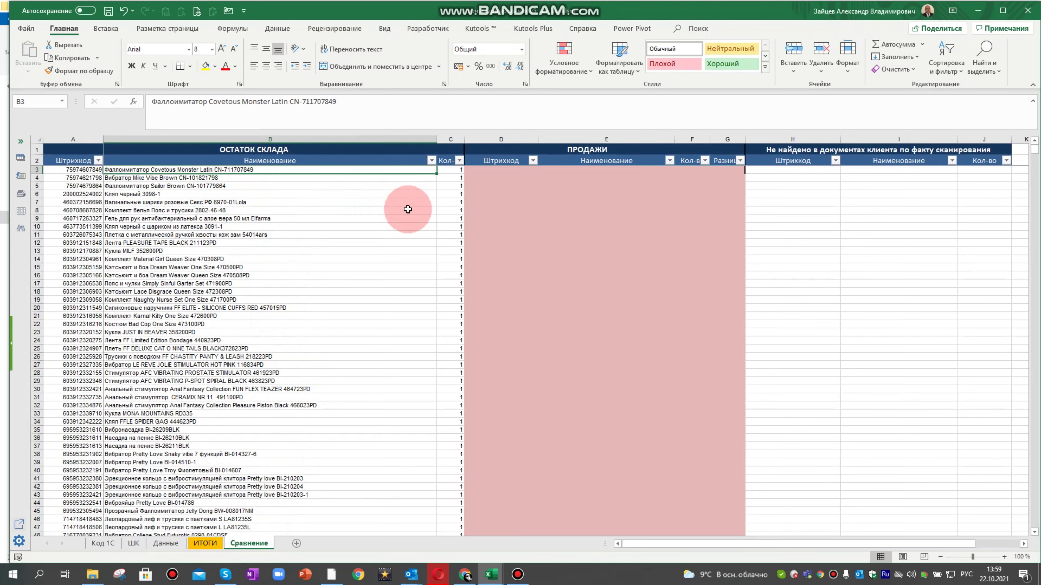
left_click_drag(456, 170, 451, 267)
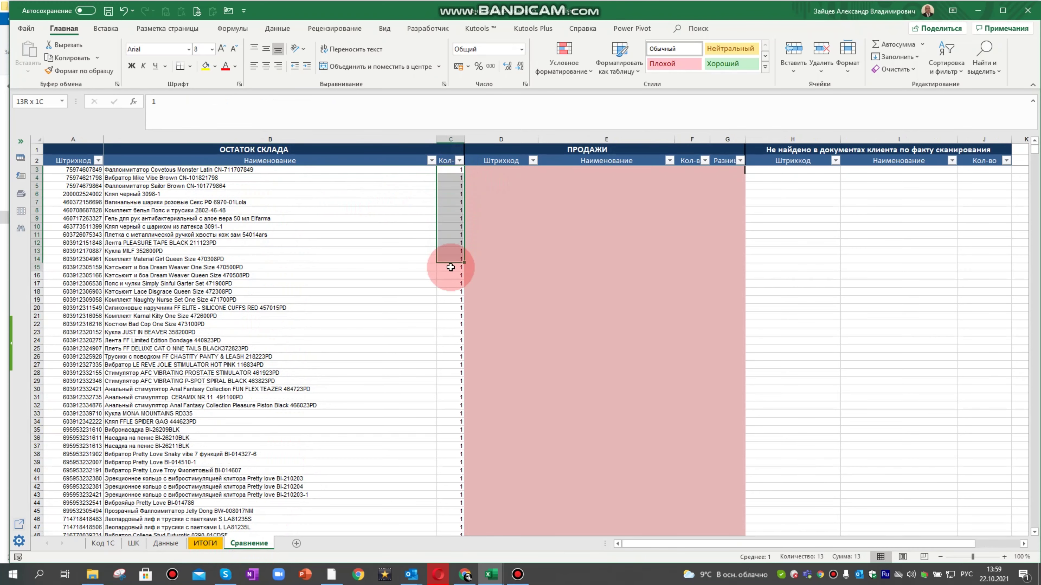
key("ctrl+shift+Down")
scroll(457, 320, "down", 3)
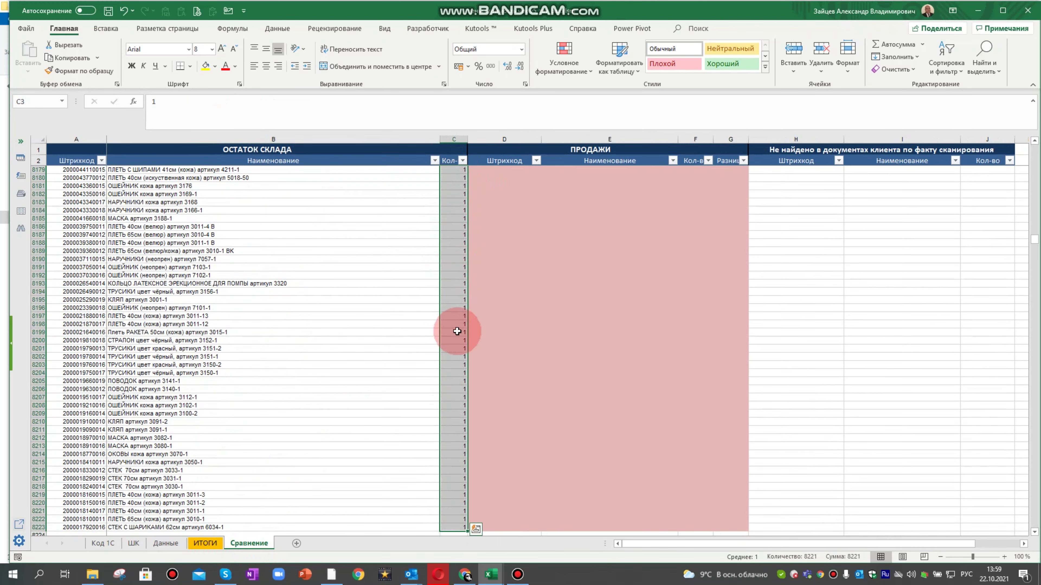
scroll(449, 449, "up", 8)
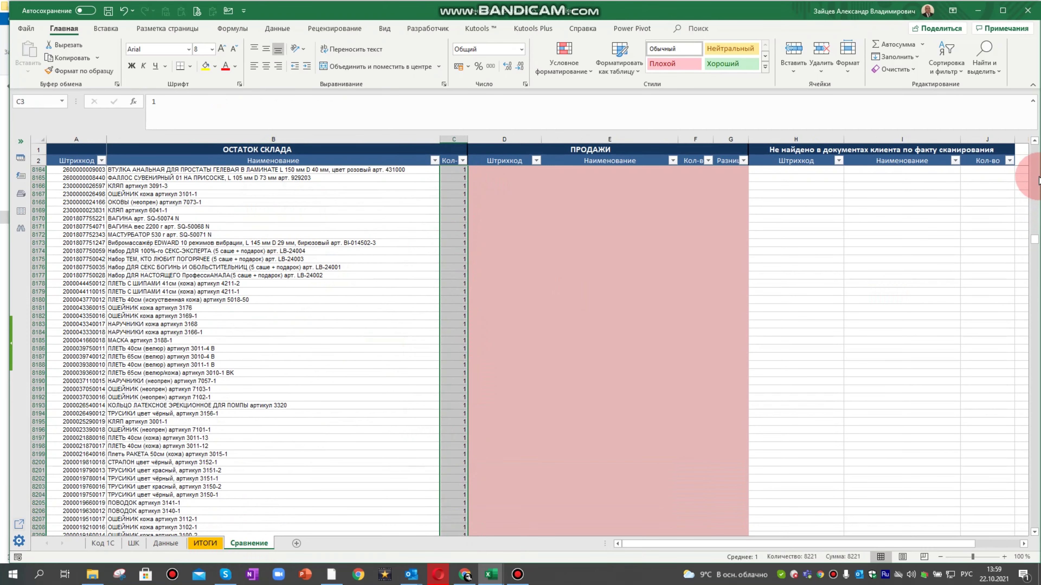
left_click(312, 136)
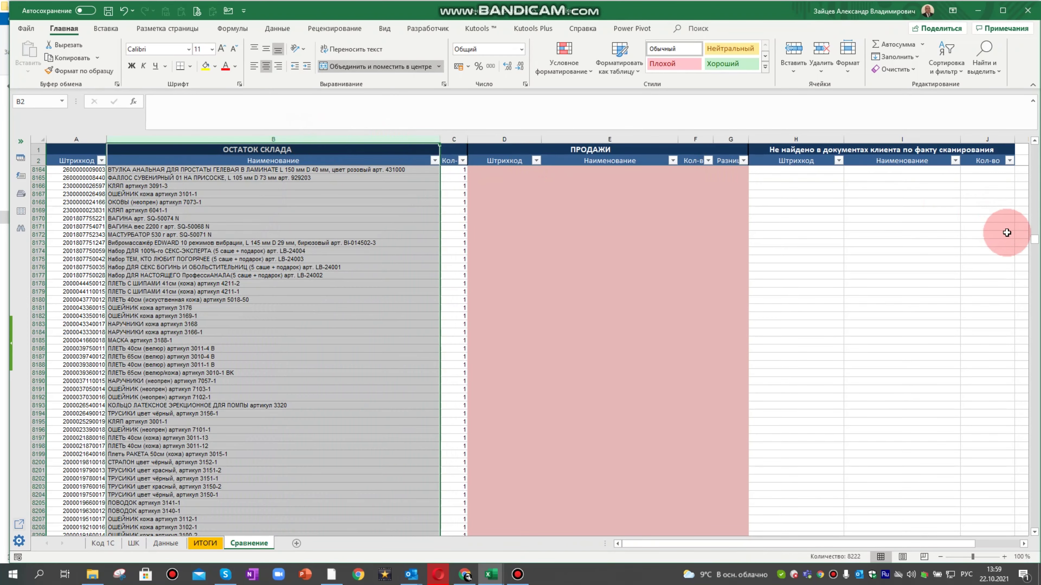
left_click_drag(1033, 239, 1033, 101)
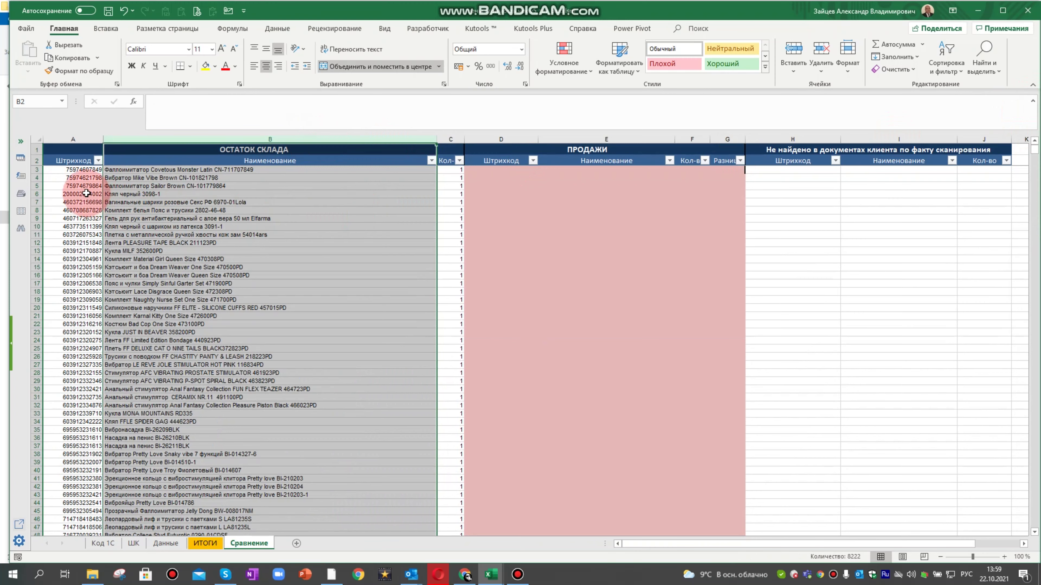
left_click(77, 169)
left_click(166, 543)
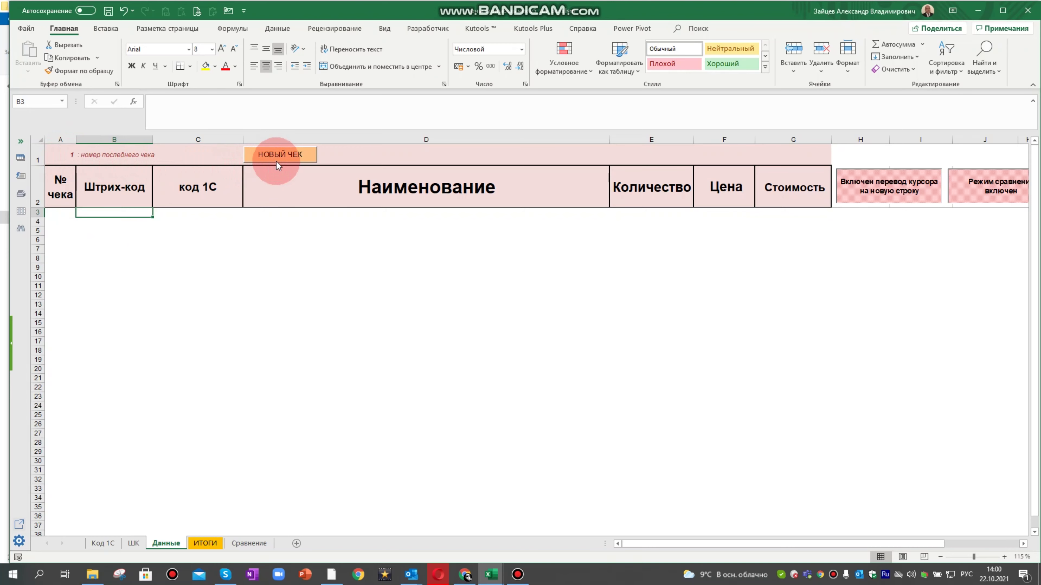
type("695953231611")
key("Return")
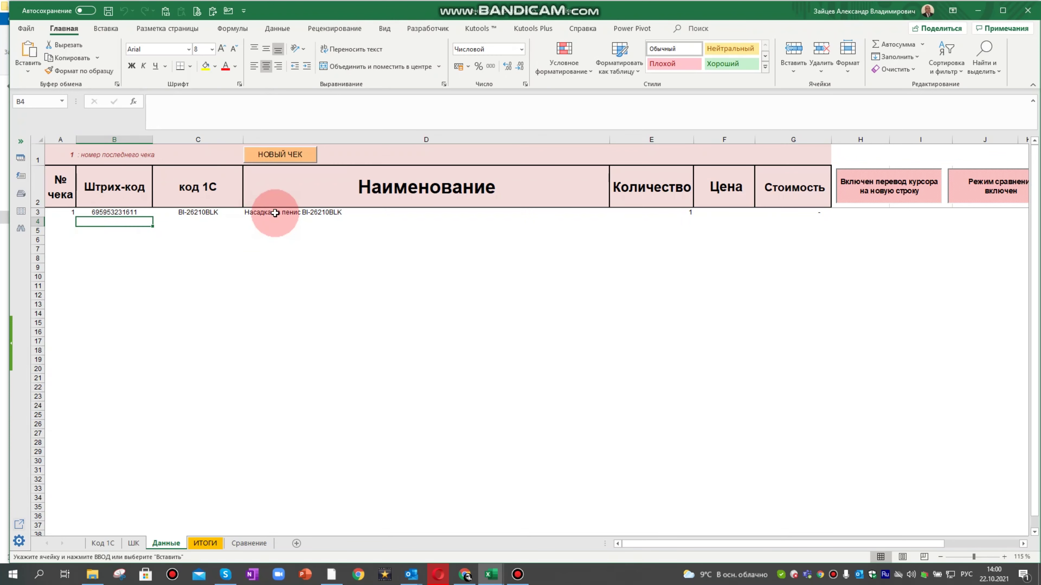
left_click(287, 213)
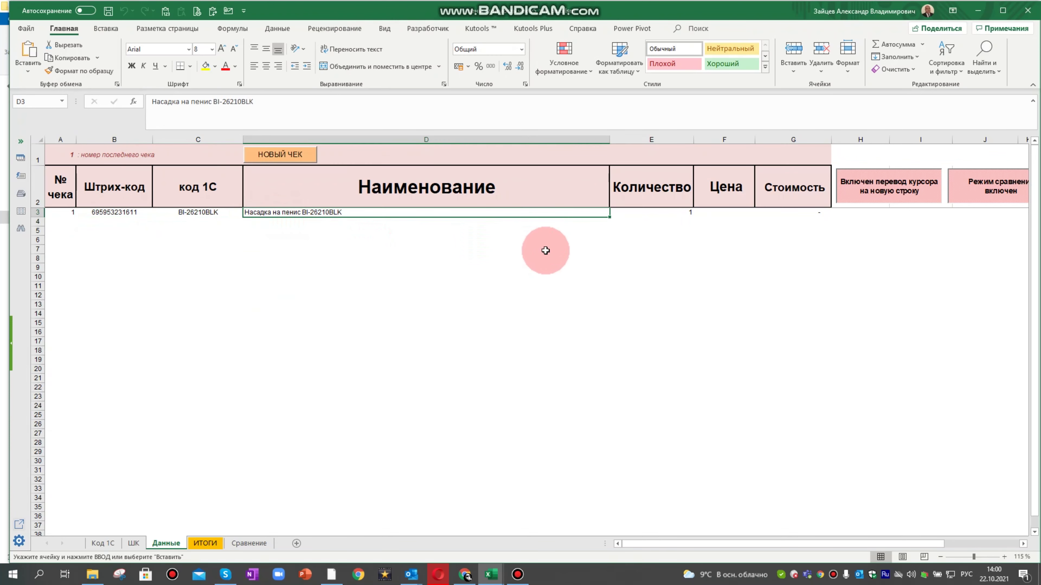
left_click(687, 212)
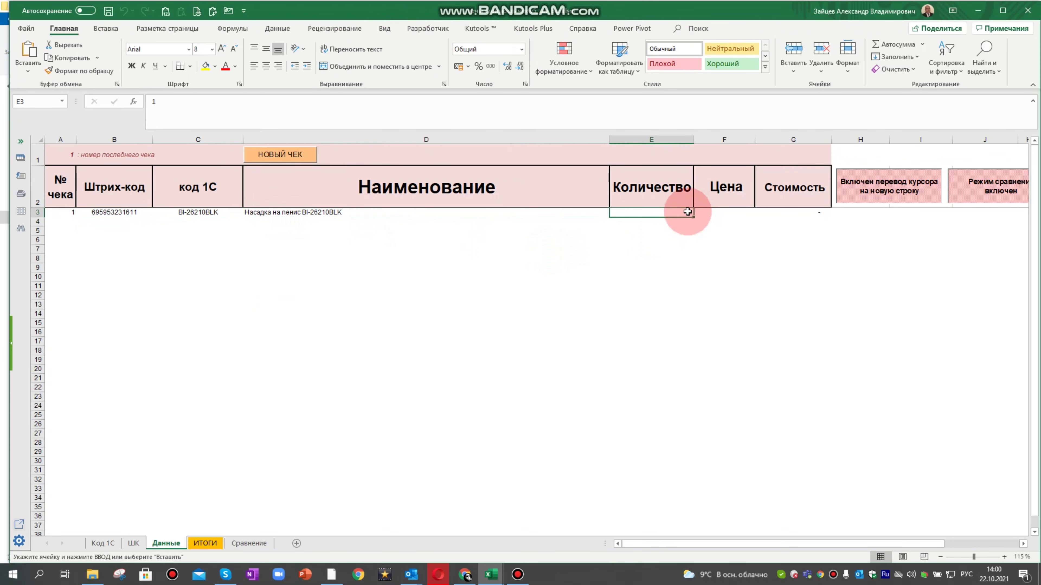
left_click(247, 544)
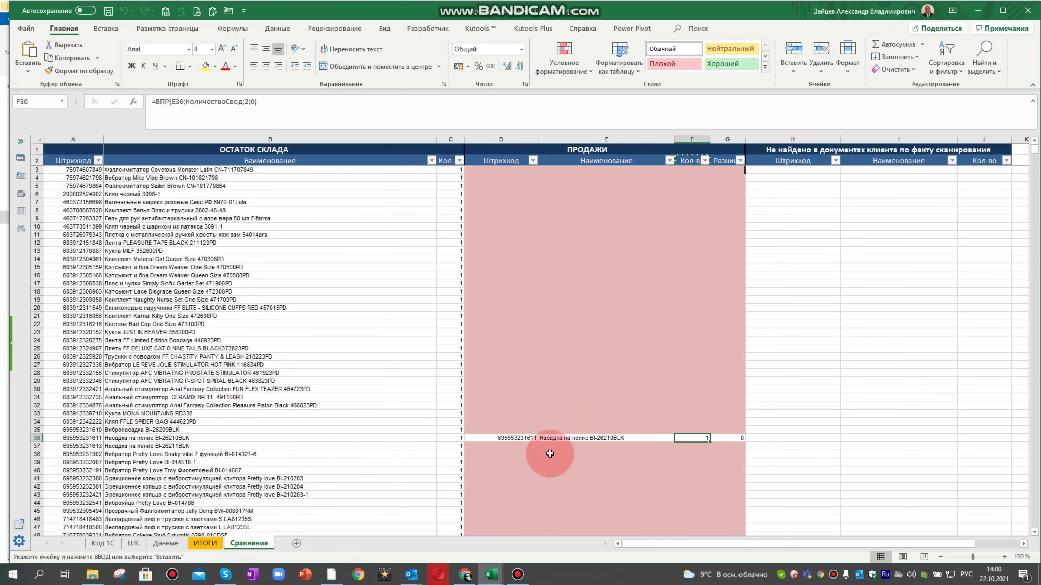
left_click(447, 438)
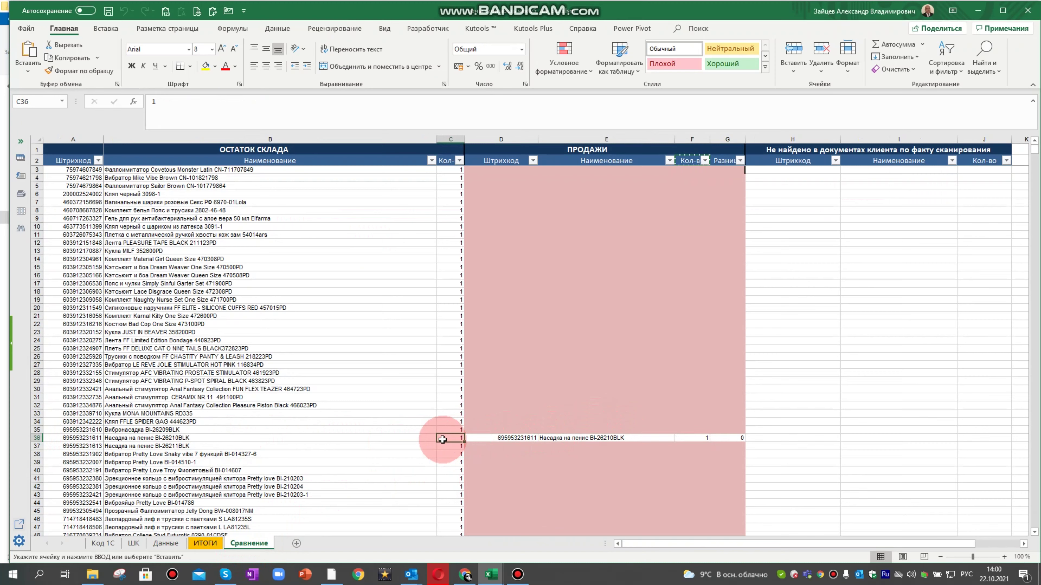
left_click(698, 438)
left_click(727, 437)
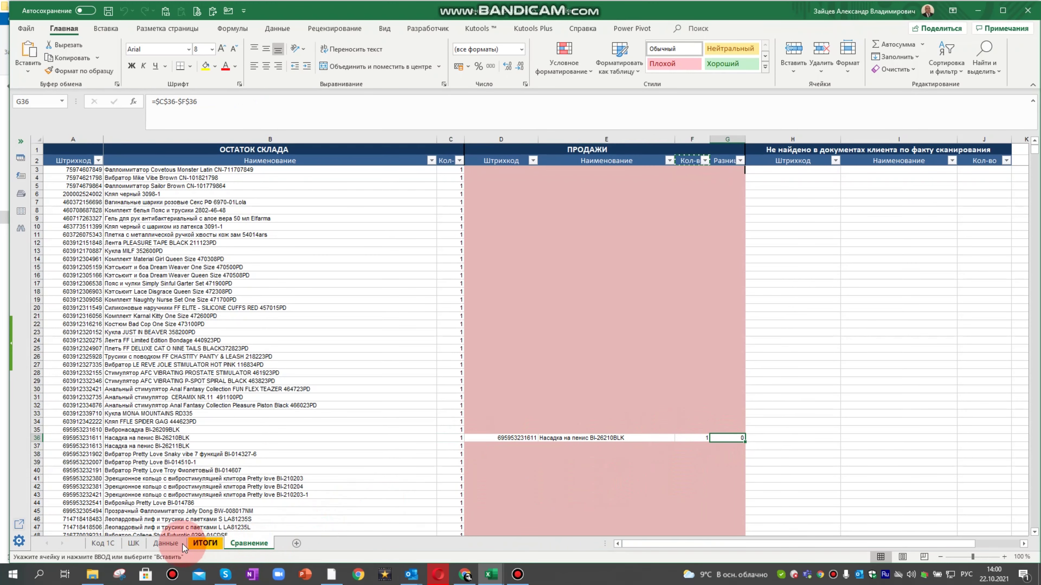
left_click(160, 544)
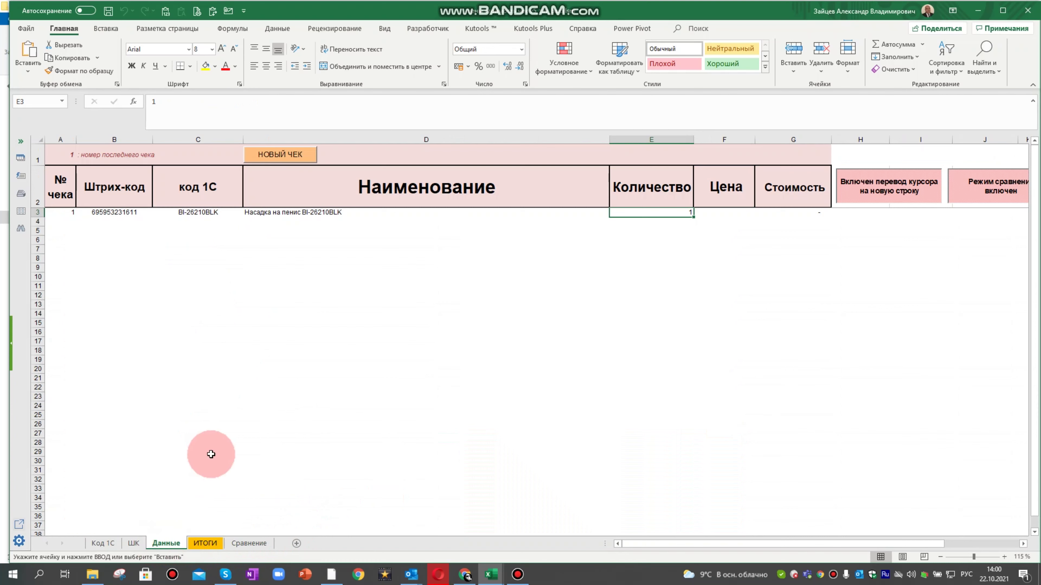
left_click(112, 221)
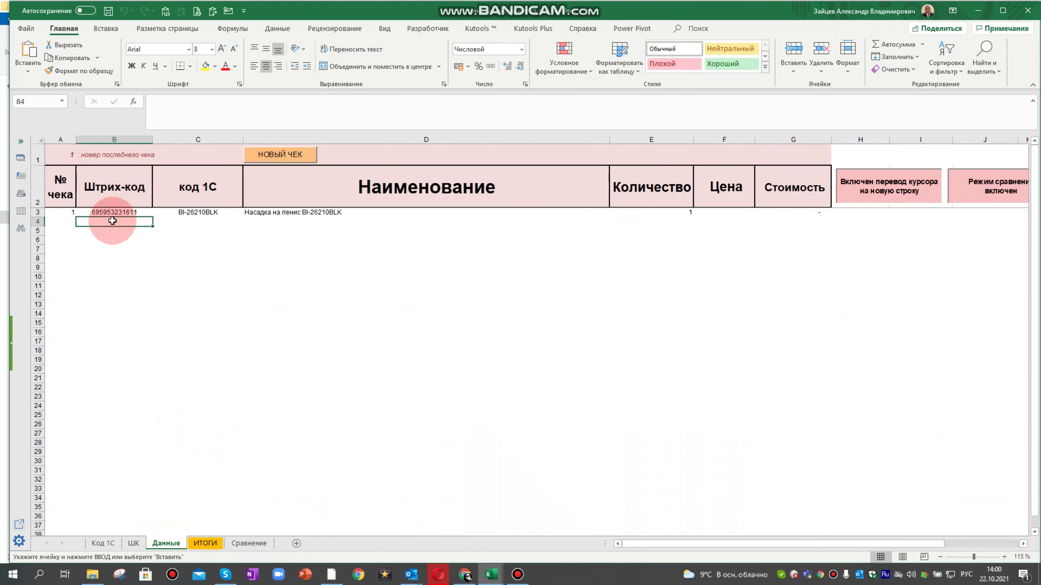
type("695953231902")
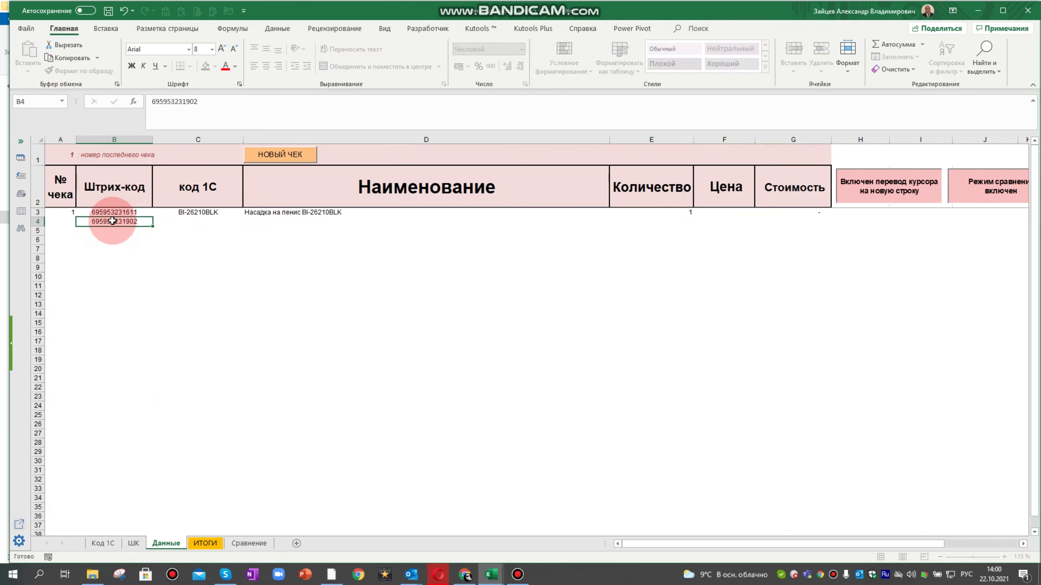
key("Return")
type("695953232007")
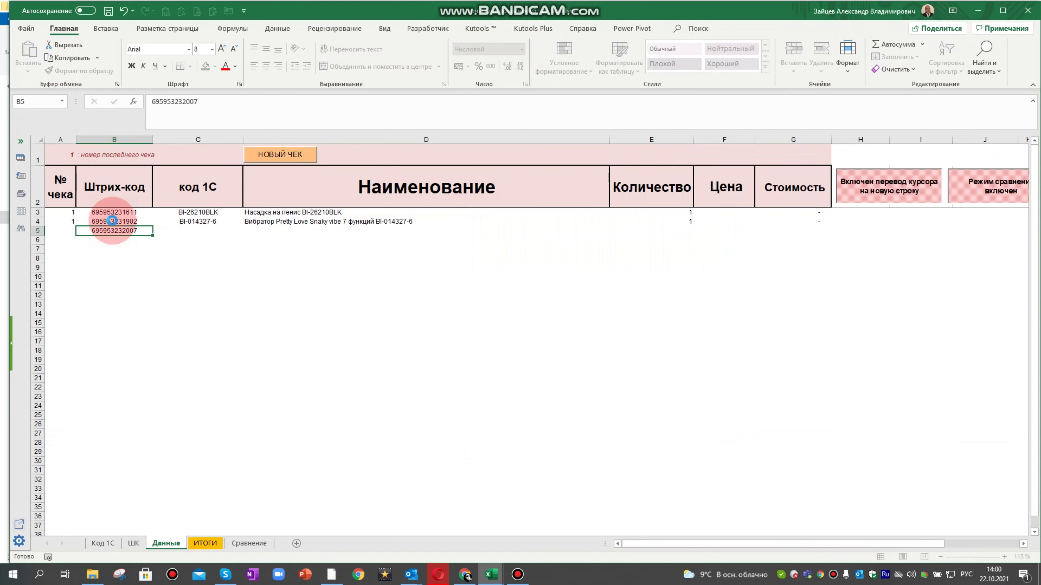
key("Return")
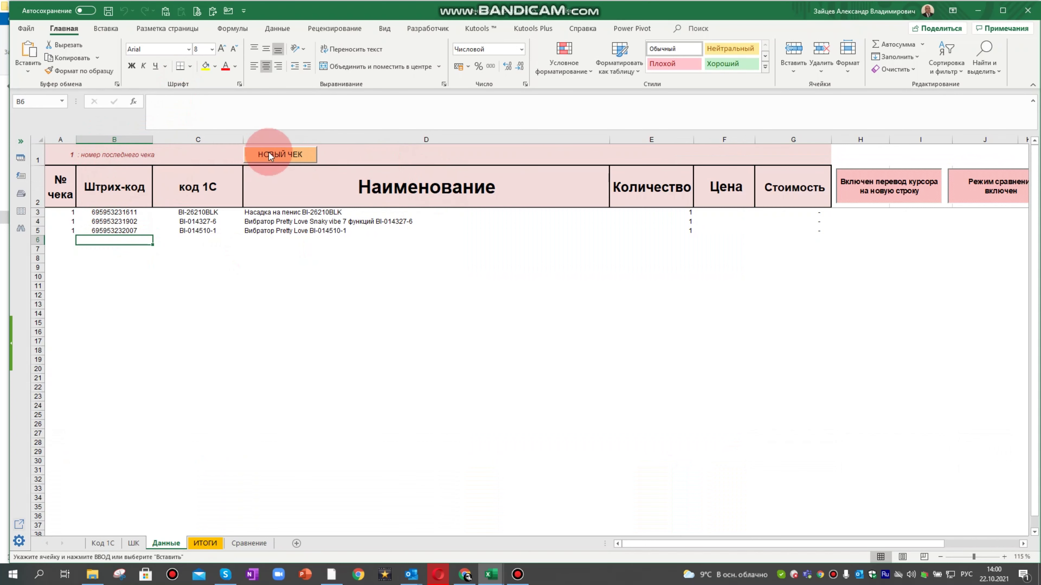
left_click(300, 155)
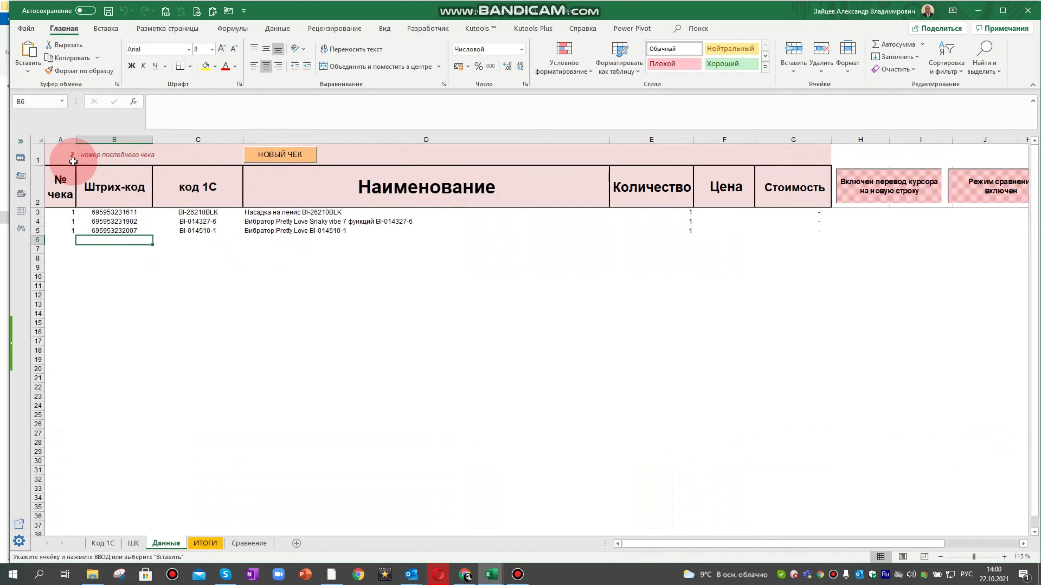
left_click(205, 544)
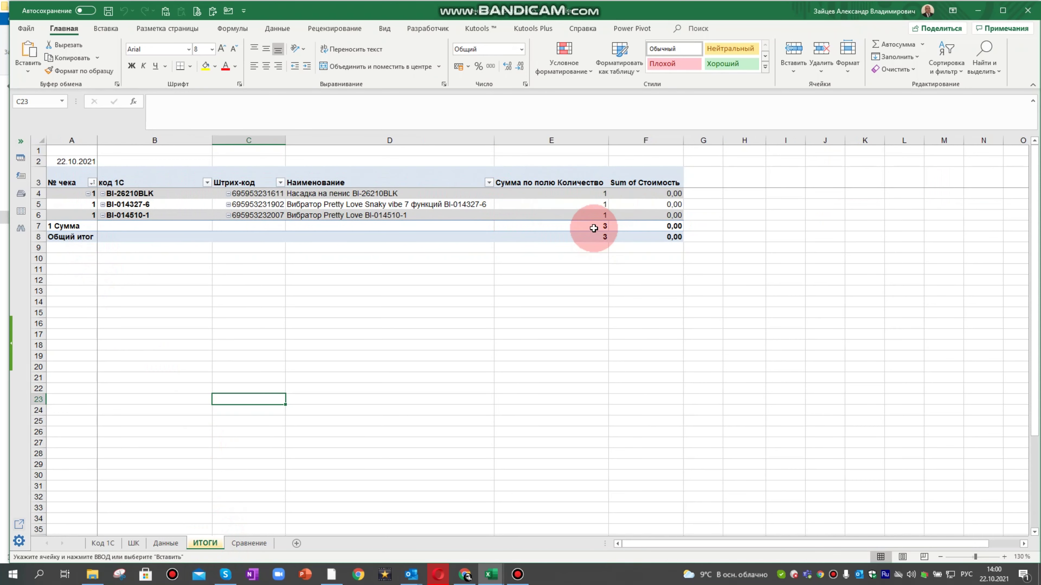
left_click(249, 543)
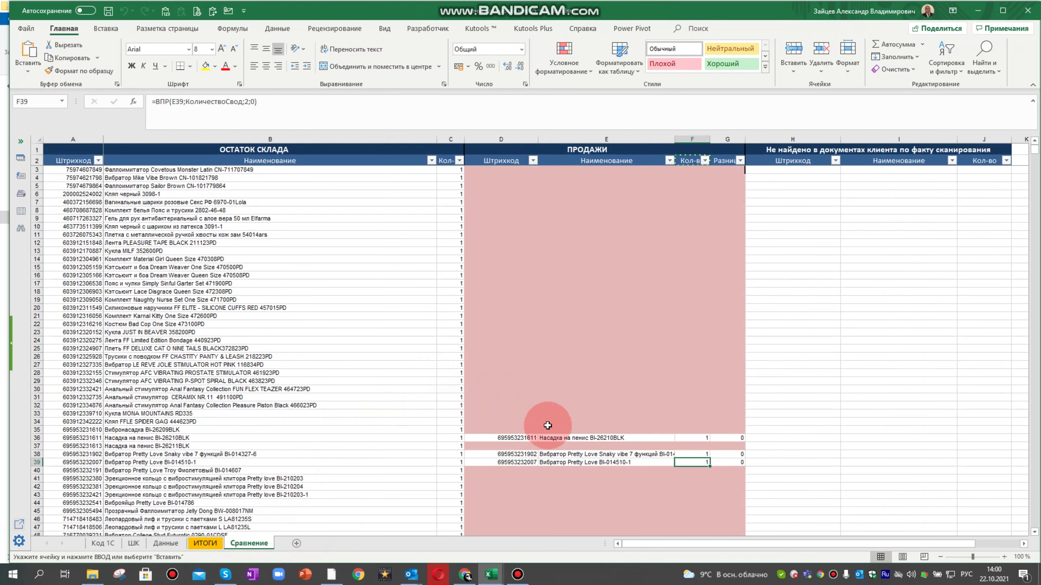
scroll(548, 426, "down", 2)
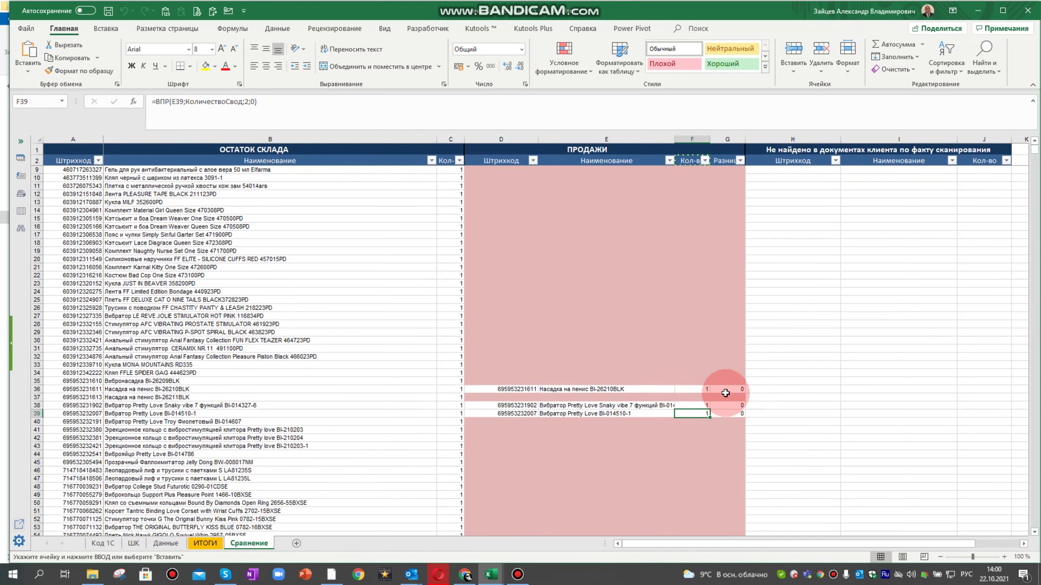
left_click(199, 543)
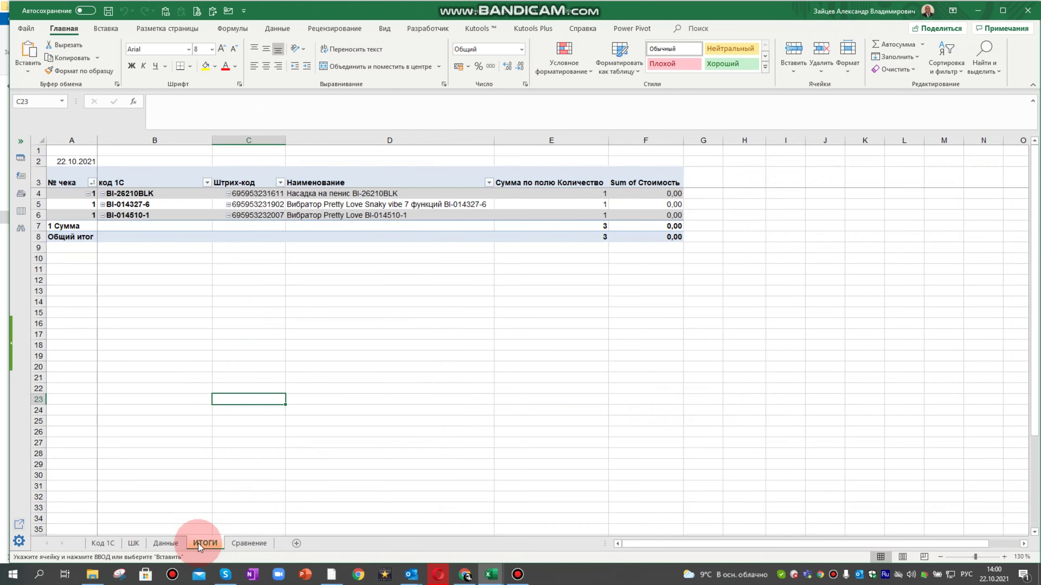
left_click(166, 544)
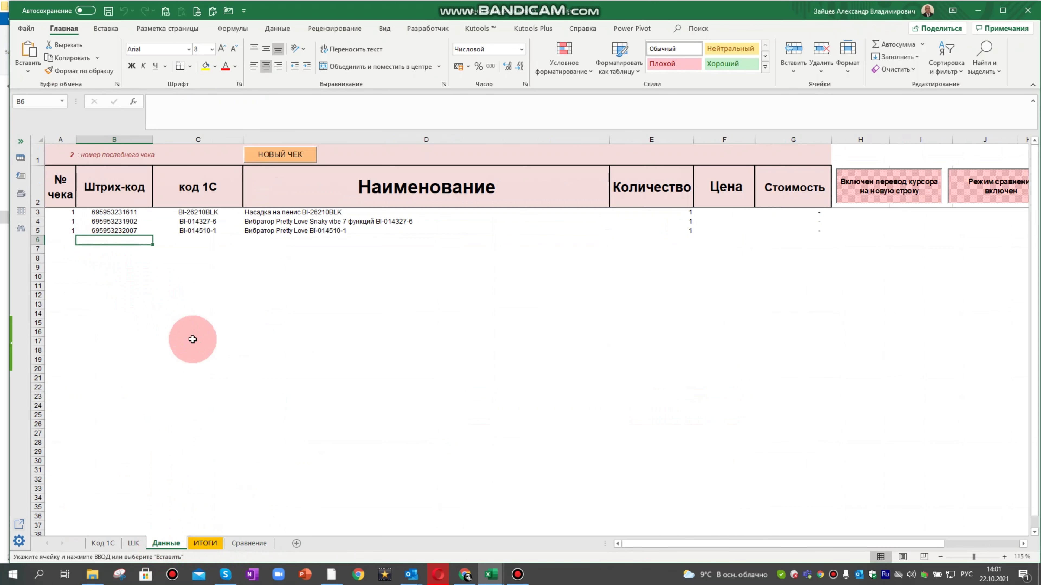
type("695953232541")
key("Return")
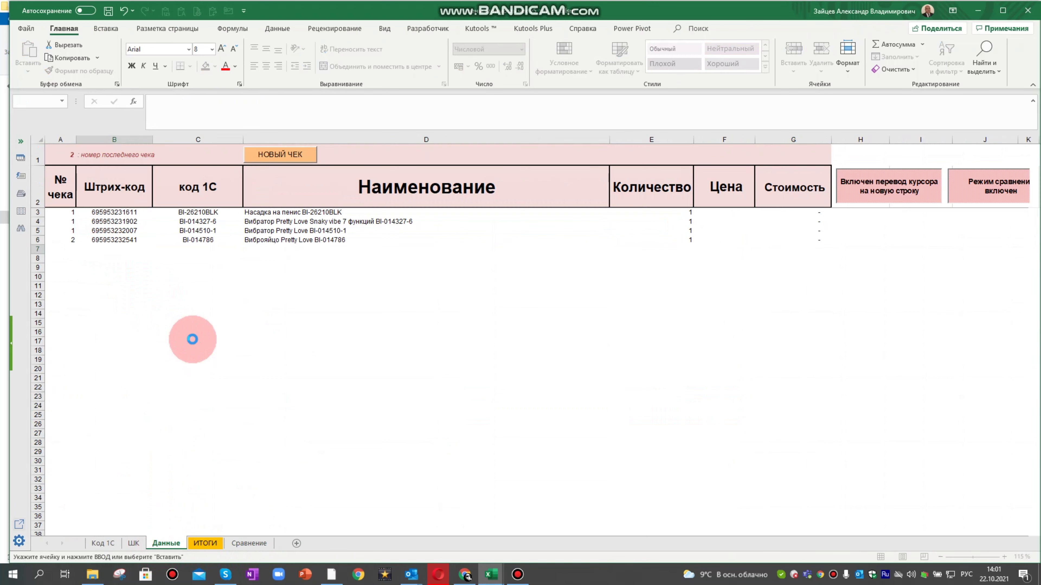
type("695953232421")
key("Return")
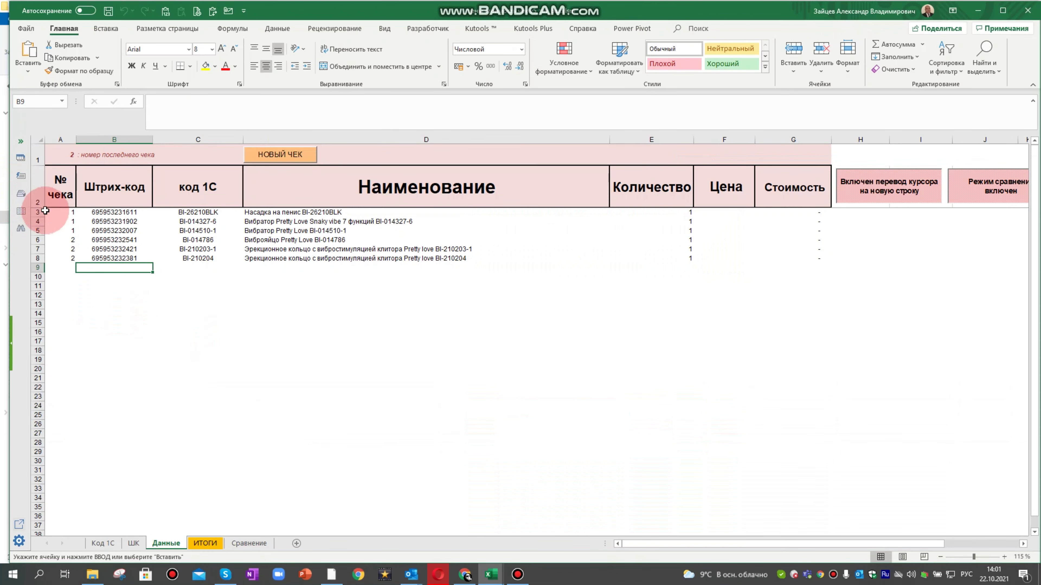
left_click(207, 543)
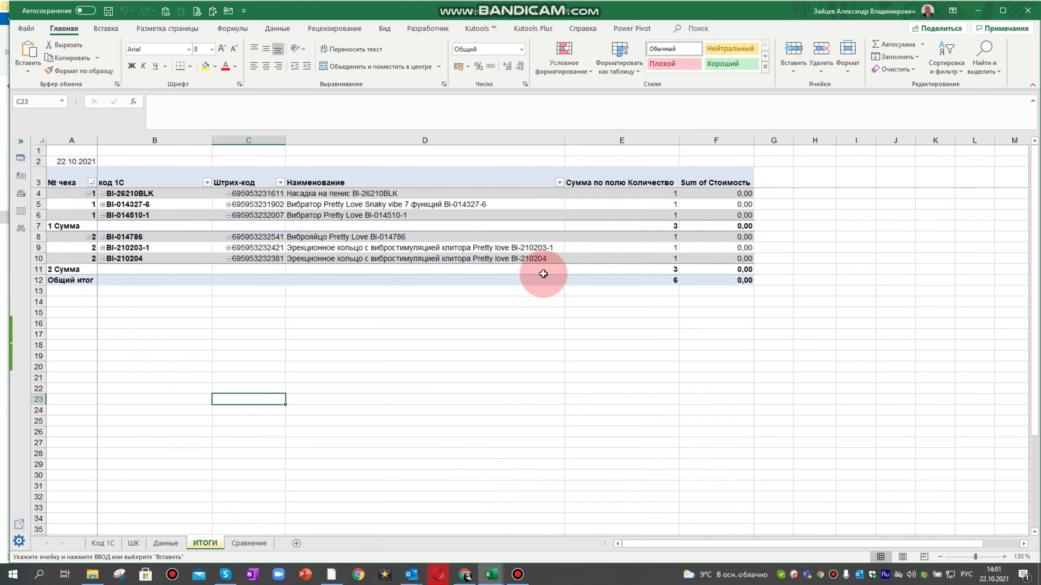
left_click(664, 280)
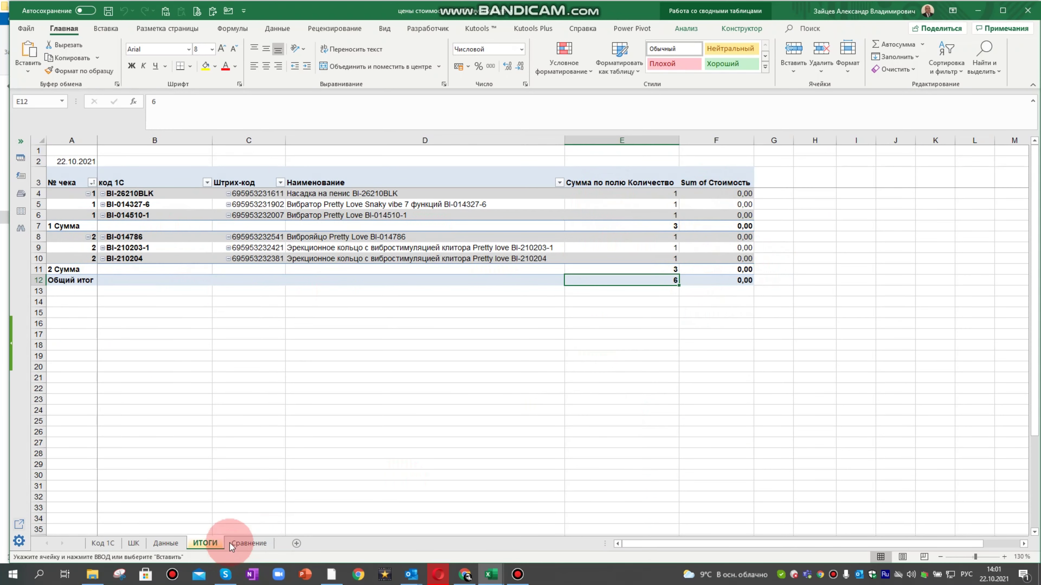
Step: Look over the Данные, ШК and Сравнение sheets, checking cells in the ШК Цена column
left_click(164, 542)
left_click(134, 543)
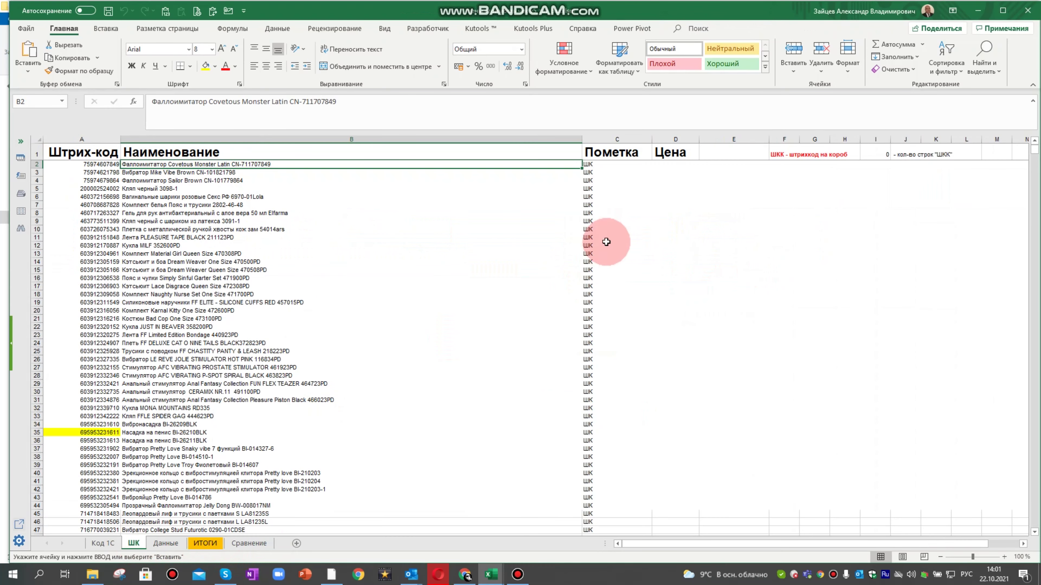
left_click(664, 164)
left_click(679, 201)
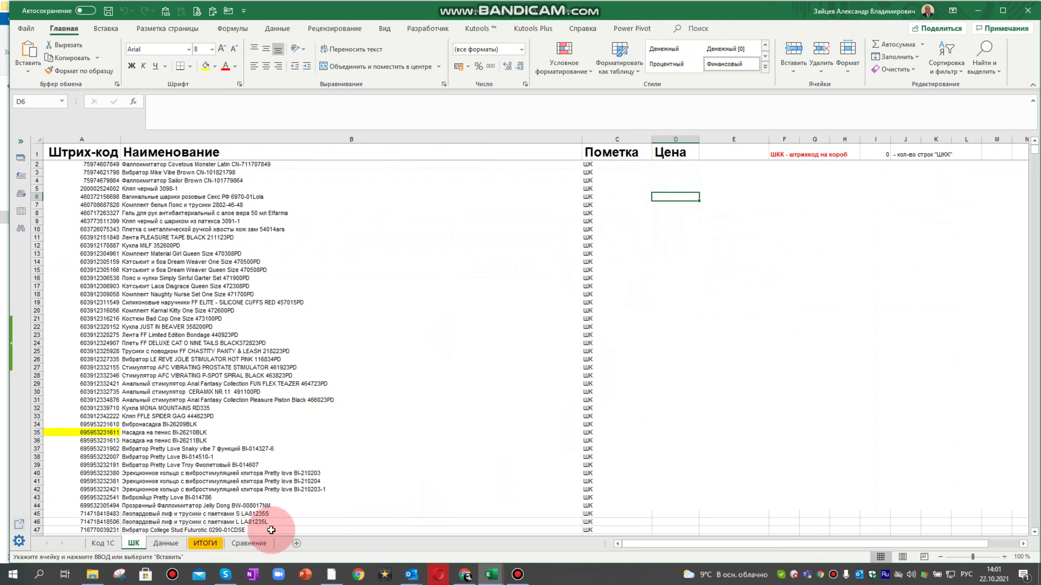
left_click(246, 544)
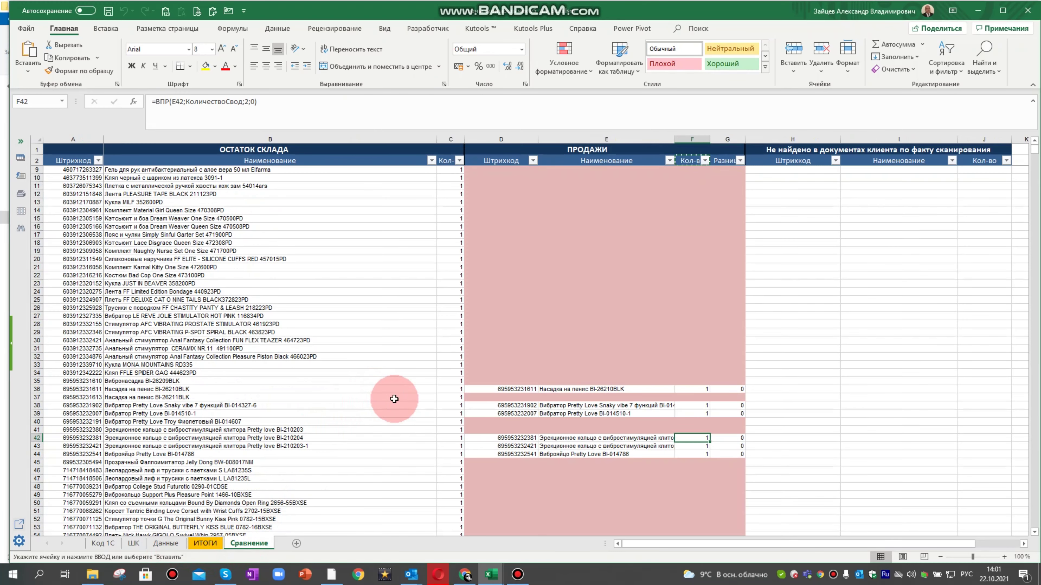
Step: Find where the ШК barcode list ends by selecting from A41 down to the last barcode
left_click(100, 545)
left_click(133, 544)
left_click(110, 483)
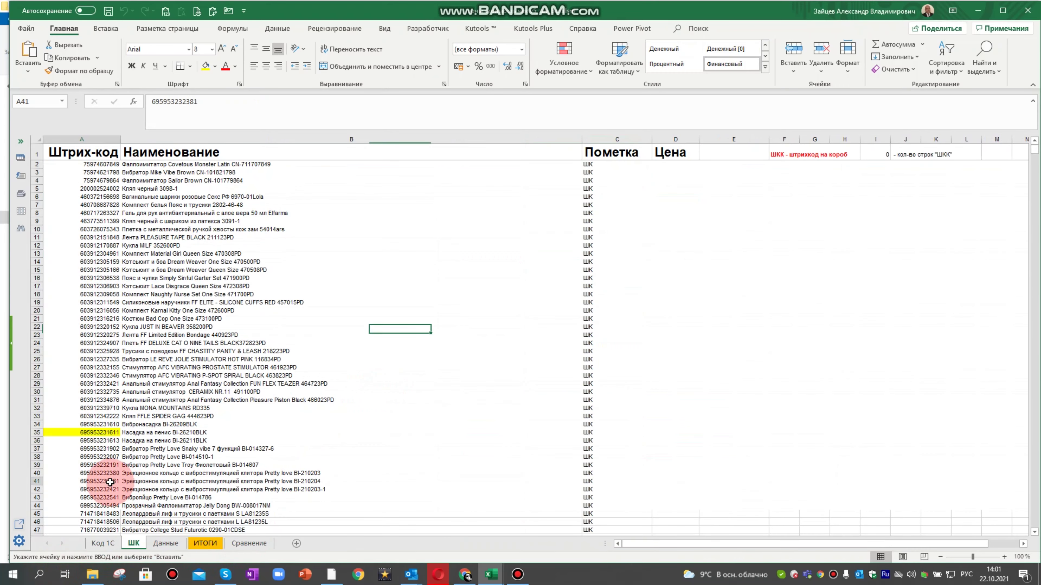
key("ctrl+shift+Down")
key("ctrl+v")
scroll(93, 472, "down", 3)
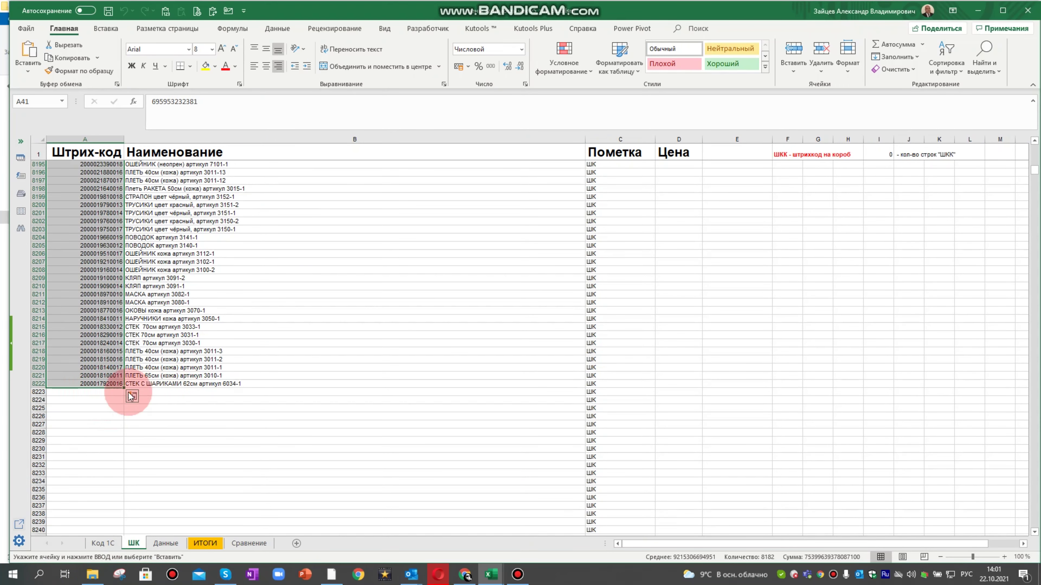
left_click(107, 395)
left_click_drag(198, 397, 197, 391)
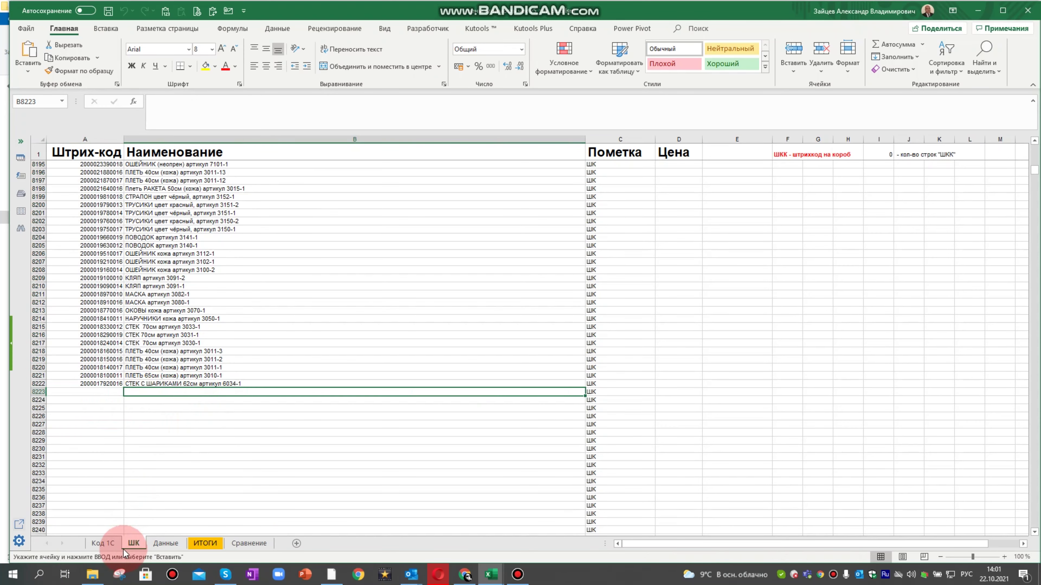
Step: Find the Код 1С list's end from A6086 to empty row 8223, then return to Сравнение
left_click(104, 543)
left_click(92, 491)
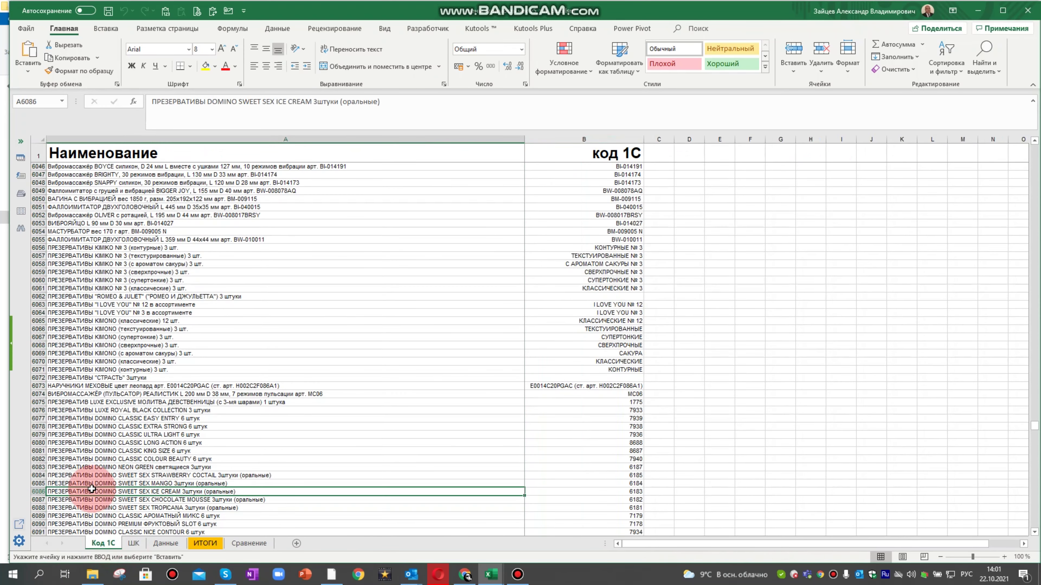
key("ctrl+shift+Down")
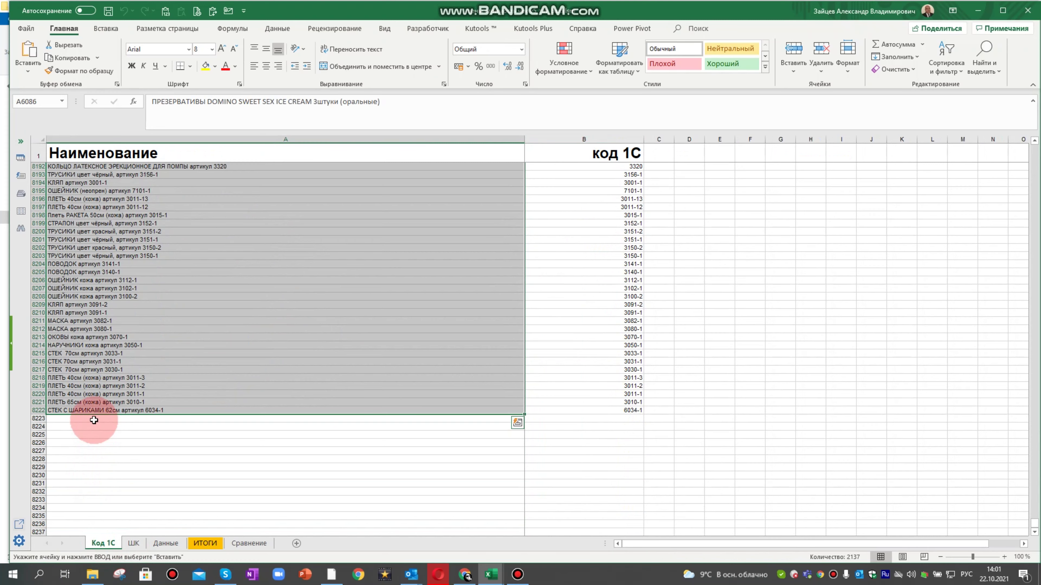
left_click(94, 420)
left_click(582, 418)
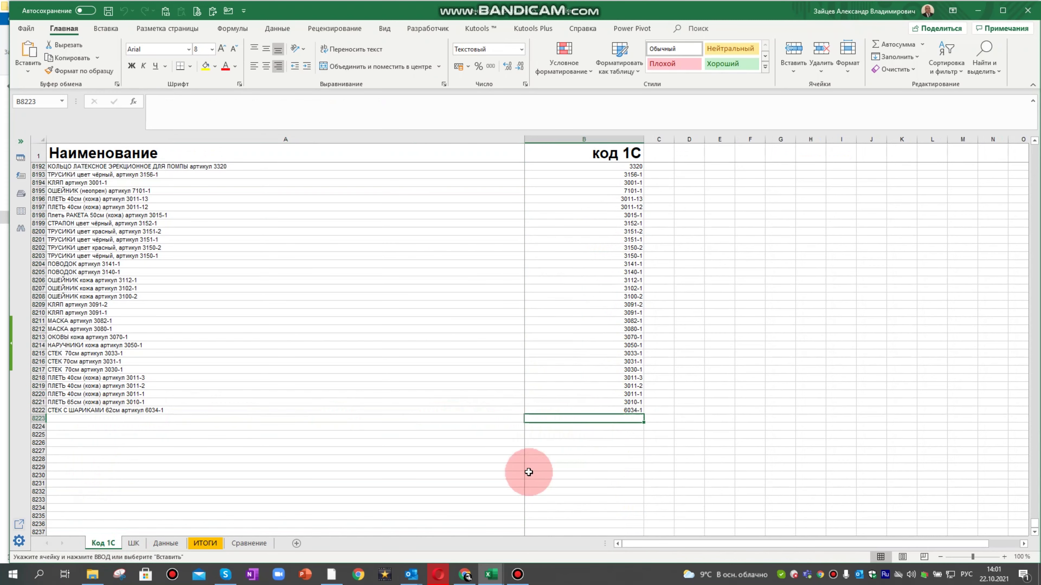
left_click(254, 543)
left_click(191, 472)
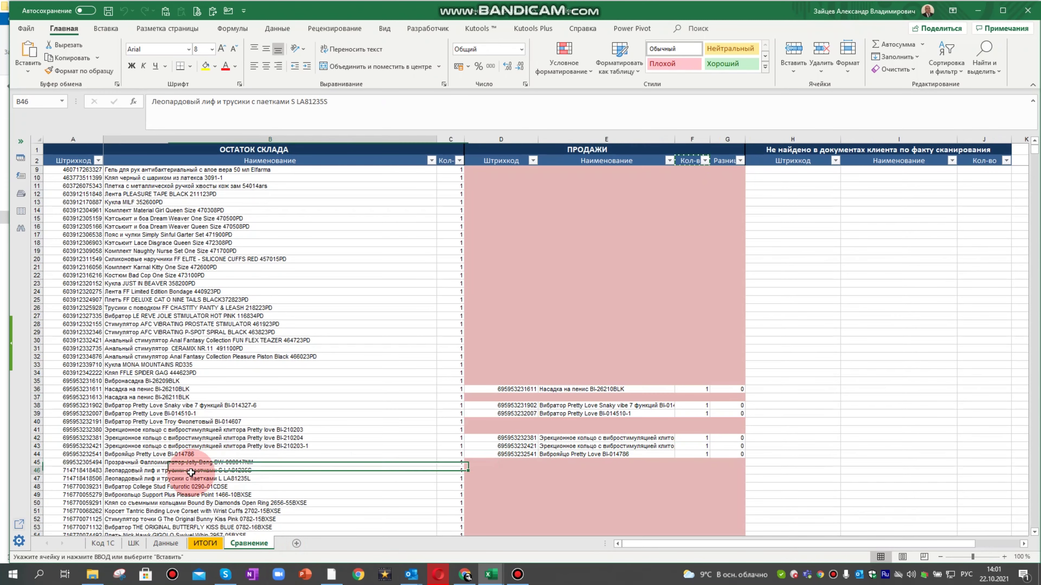
key("ctrl+shift+Down")
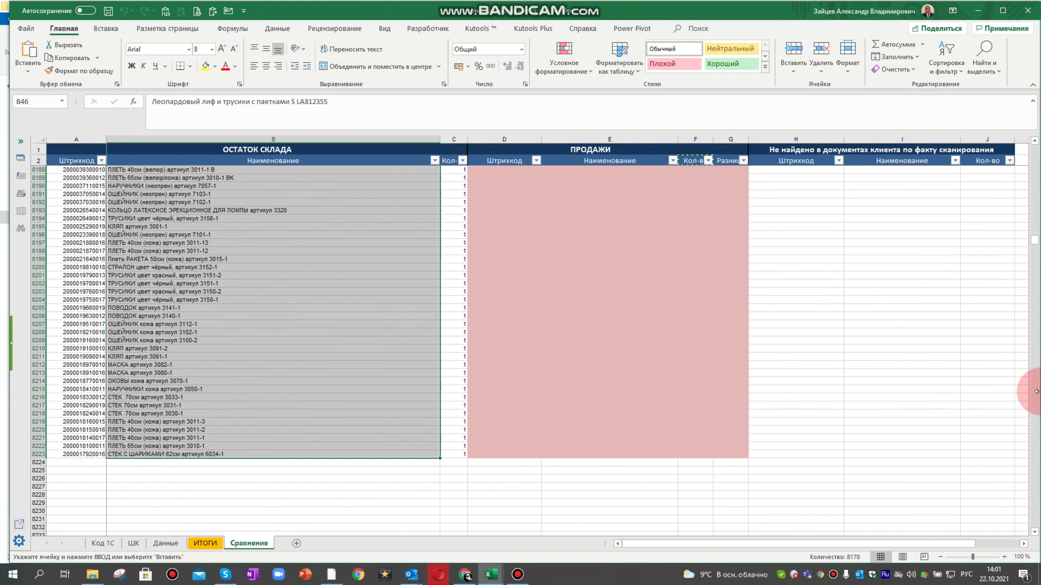
left_click_drag(1036, 238, 1038, 141)
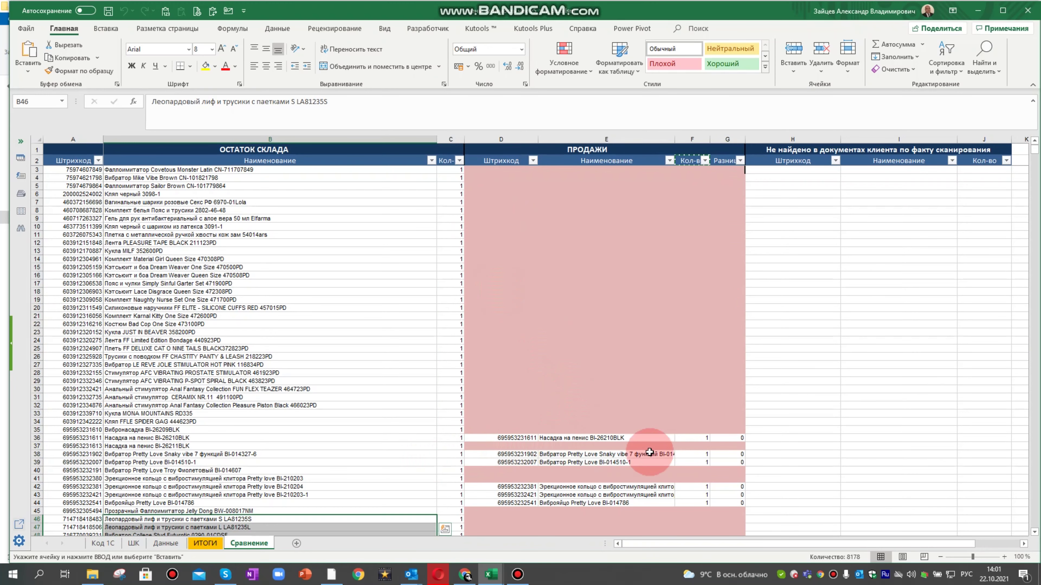
left_click(454, 439)
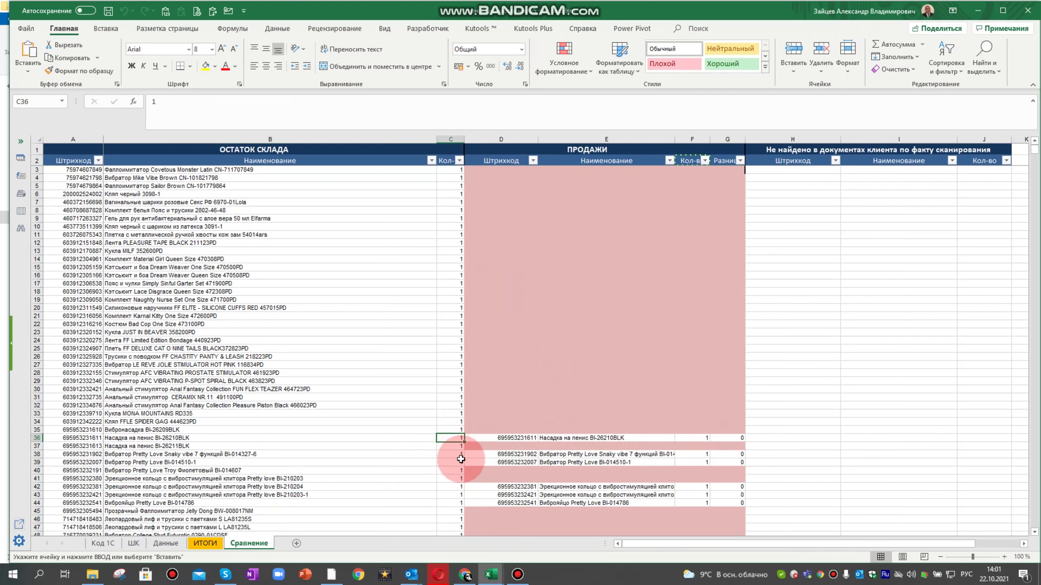
left_click_drag(457, 455, 457, 463)
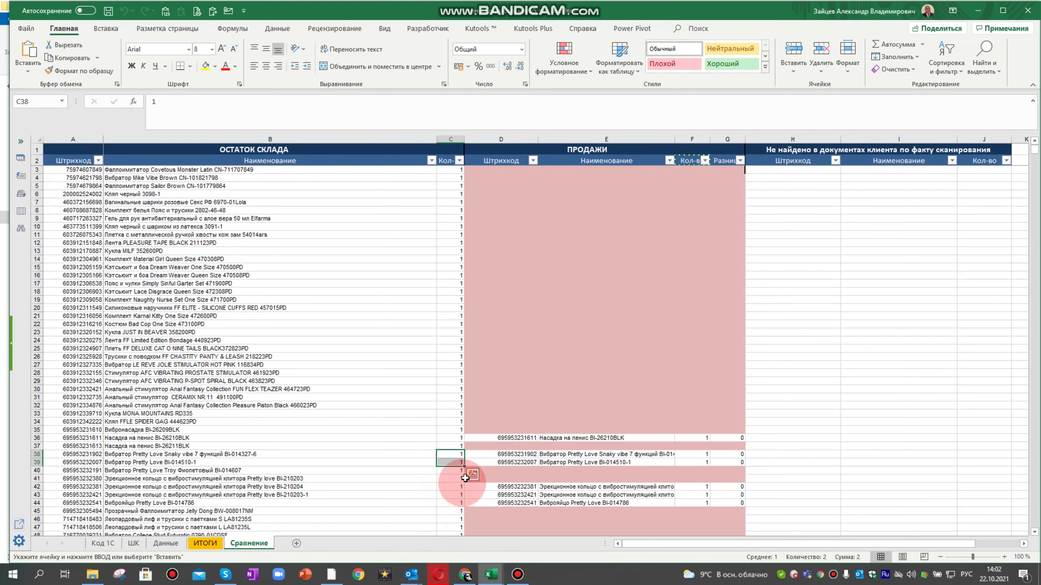
left_click_drag(480, 168, 968, 437)
Step: Extend the D3:J selection to the last row and delete all sales and not-found entries
key("shift+Down")
key("shift+Down")
key("shift+Down")
key("shift+Down")
key("shift+Down")
key("shift+Down")
key("shift+Down")
key("shift+Down")
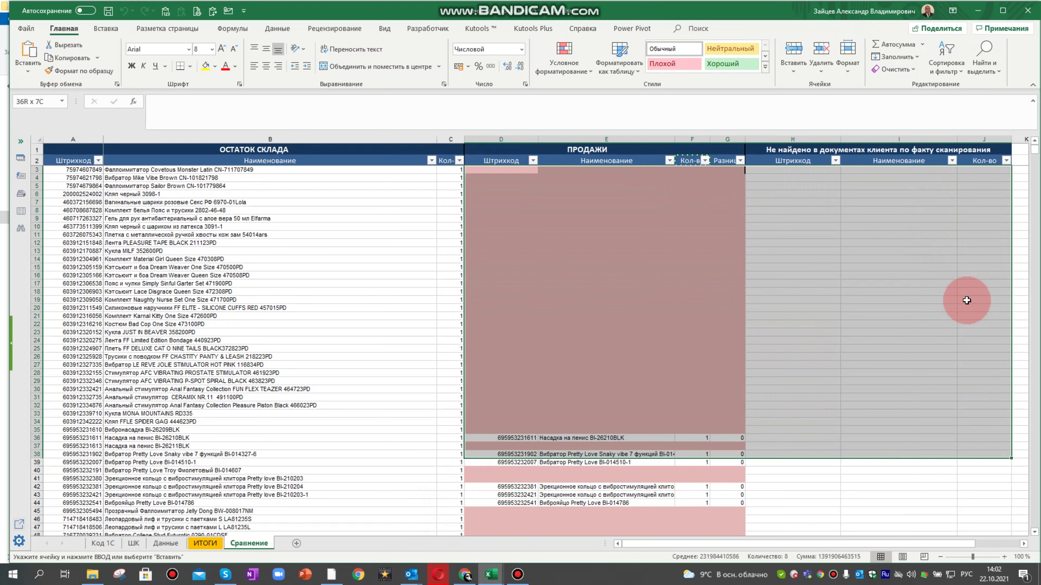
key("ctrl+shift+Down")
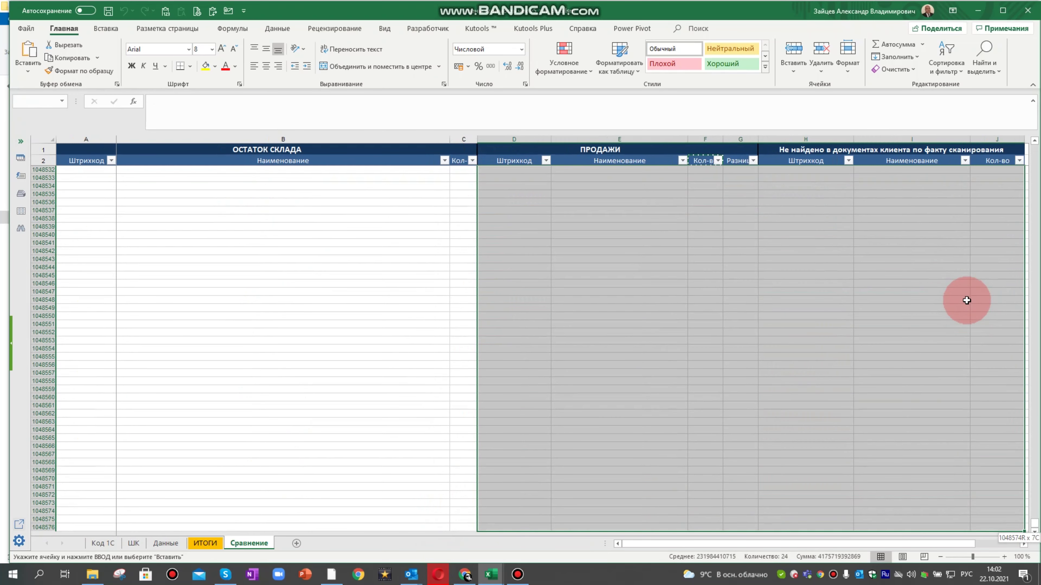
key("Delete")
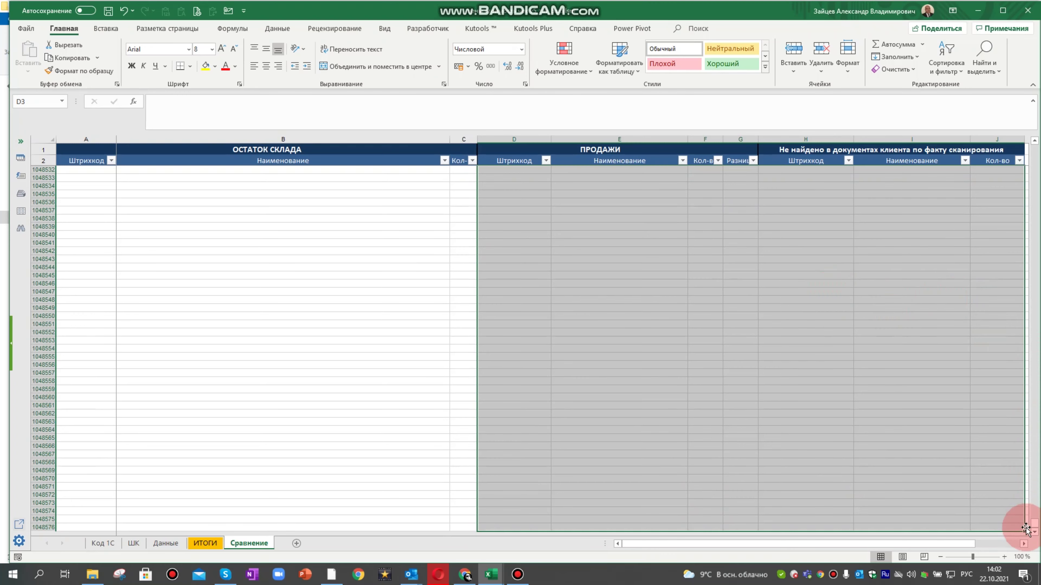
left_click_drag(1034, 529, 1011, 128)
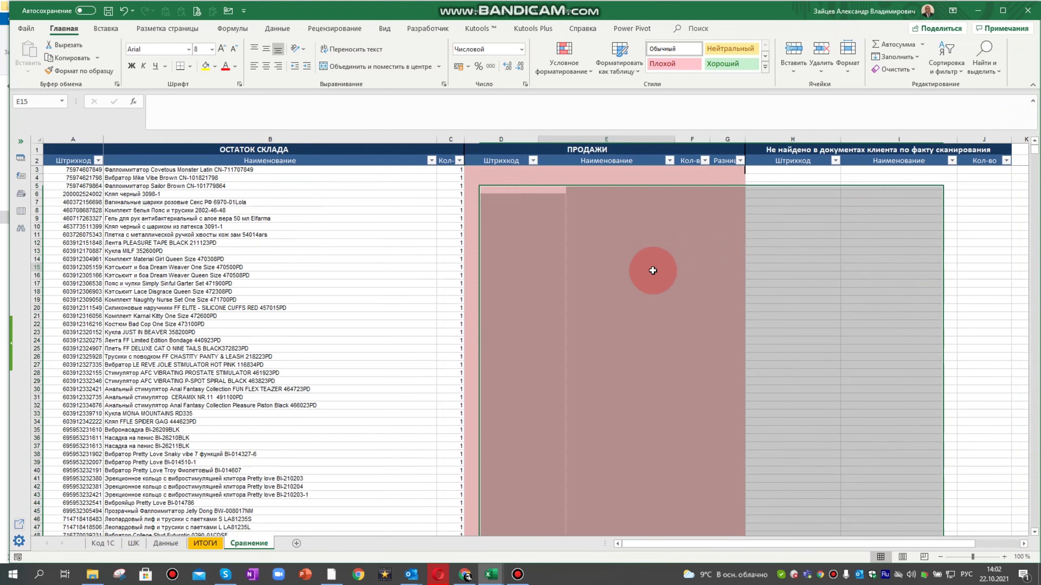
left_click(657, 268)
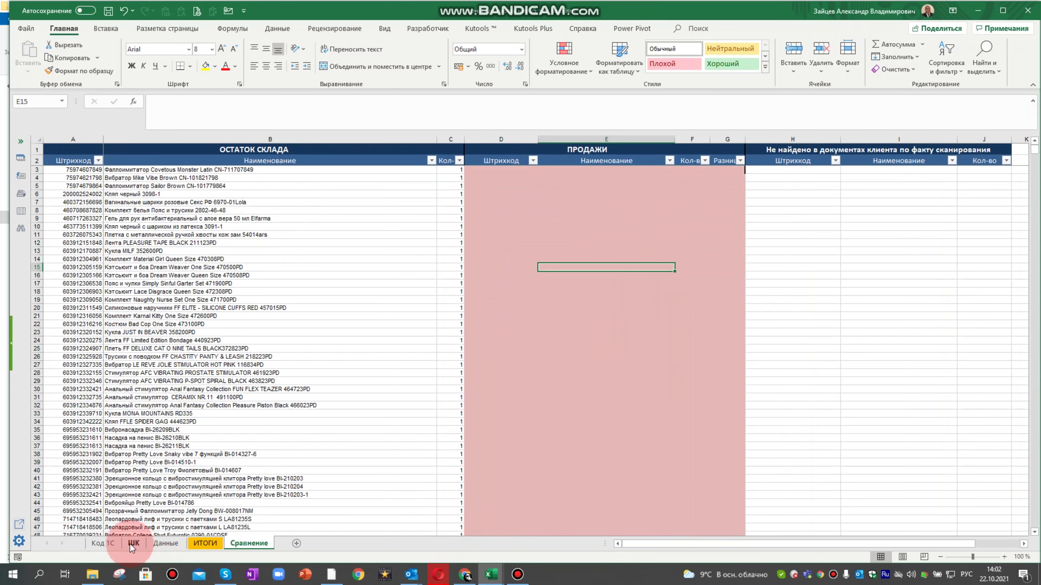